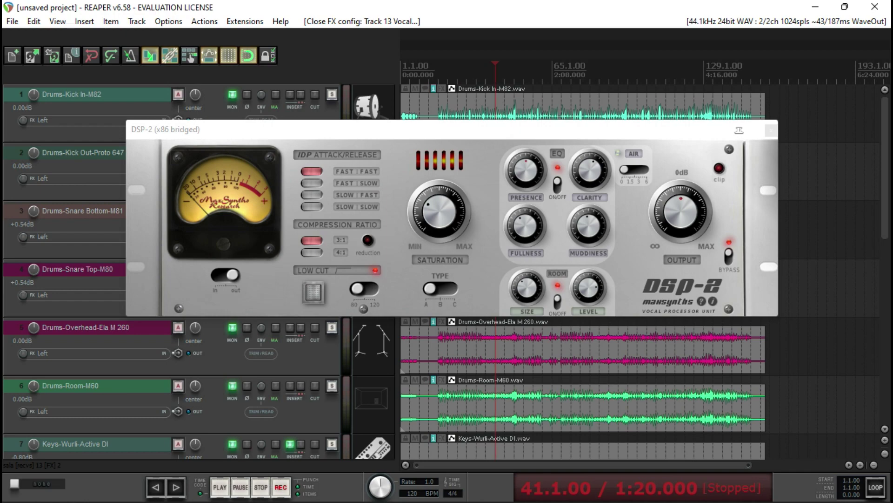
# Close the DSP-2 plugin window and play the full mix from bar 17, stopping after the passage.
pyautogui.press('Escape')
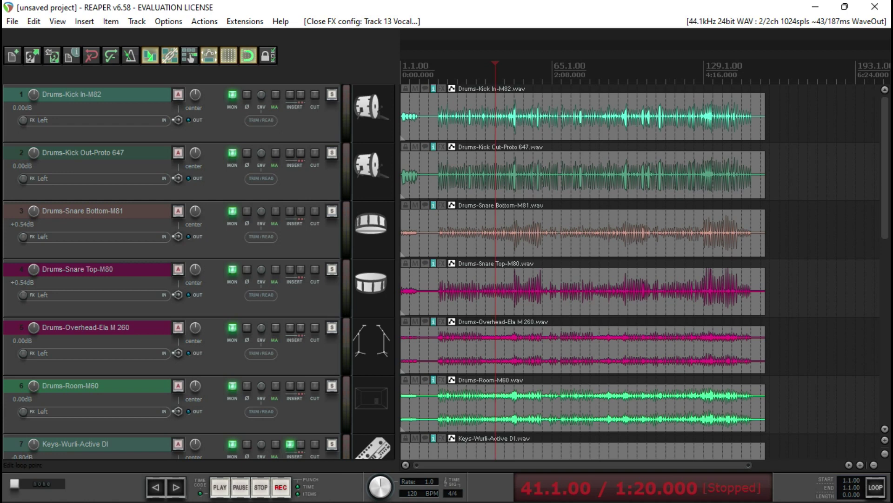
pyautogui.click(438, 77)
pyautogui.press('space')
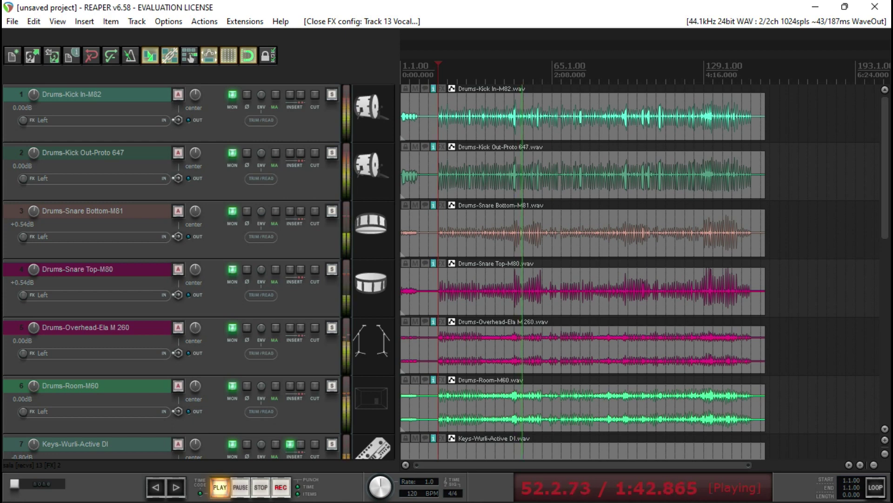
pyautogui.press('space')
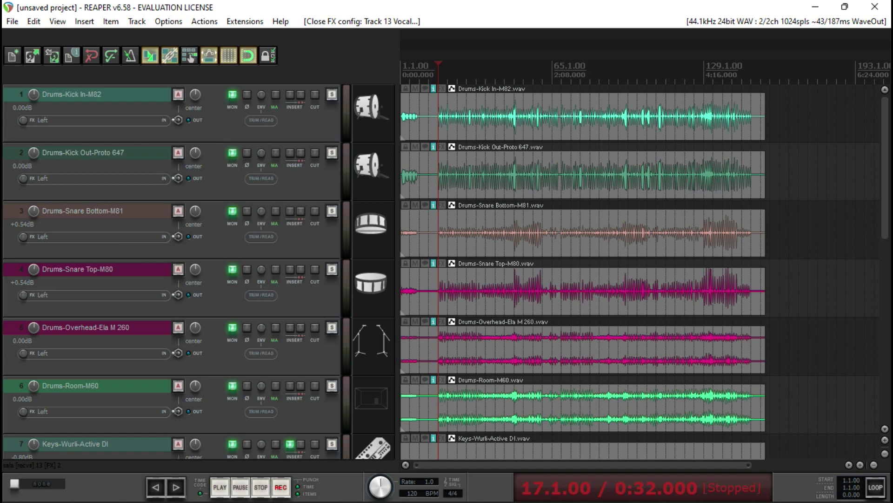
# Solo the Drums-Kick In-M82 and Drums-Kick Out-Proto 647 tracks and audition them twice from bar 17.
pyautogui.scroll(-10, 446, 271)
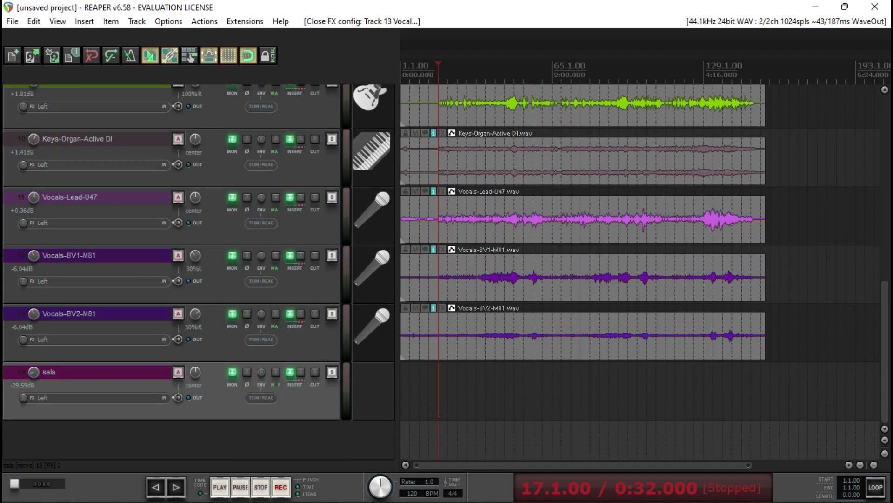
pyautogui.scroll(10, 445, 271)
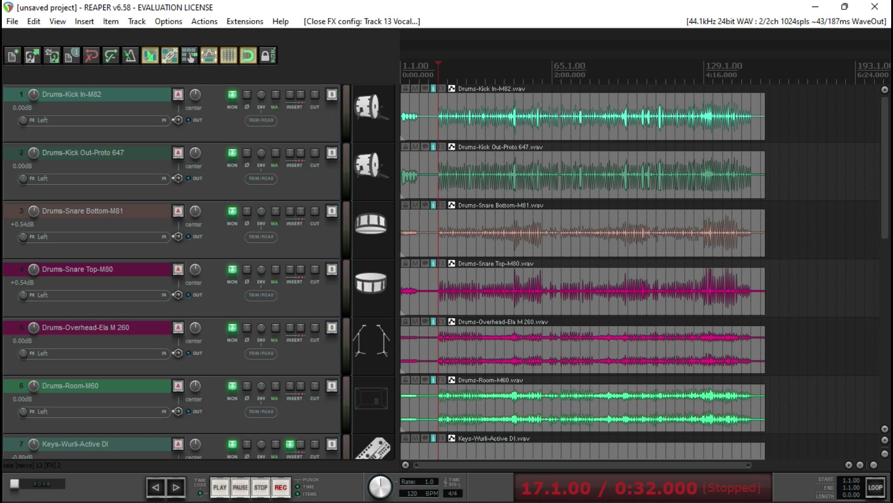
pyautogui.click(331, 153)
pyautogui.click(332, 94)
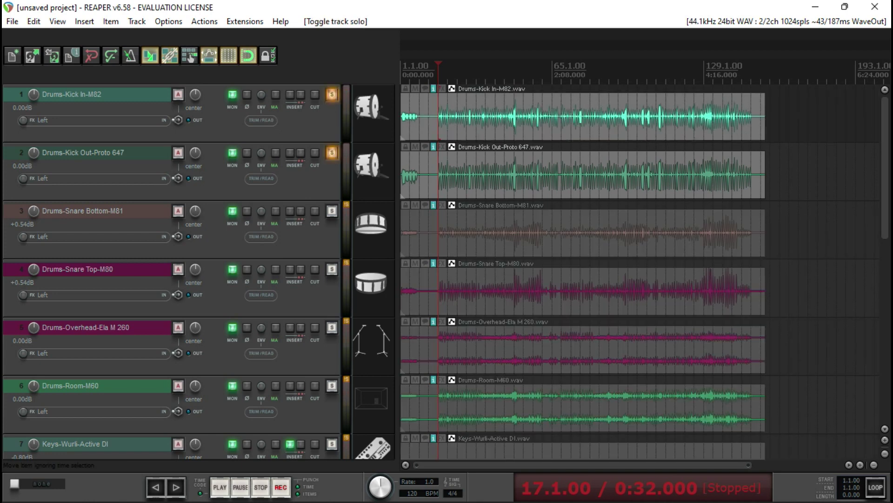
pyautogui.press('space')
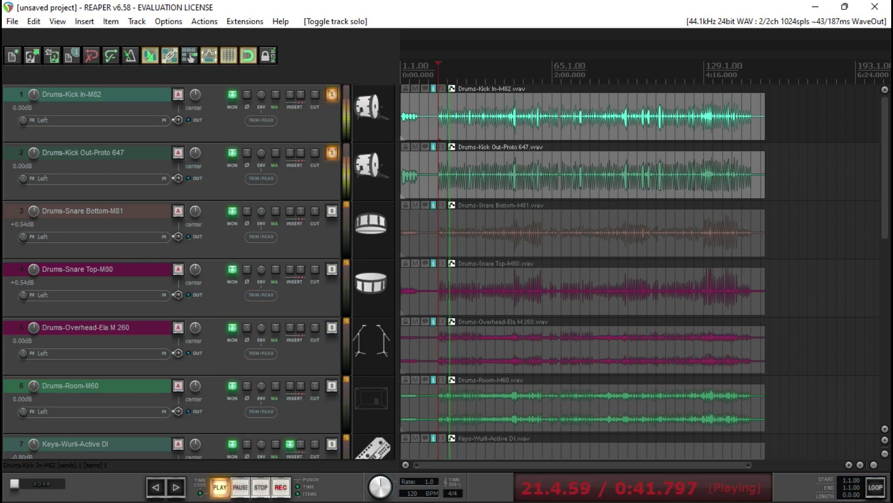
pyautogui.press('space')
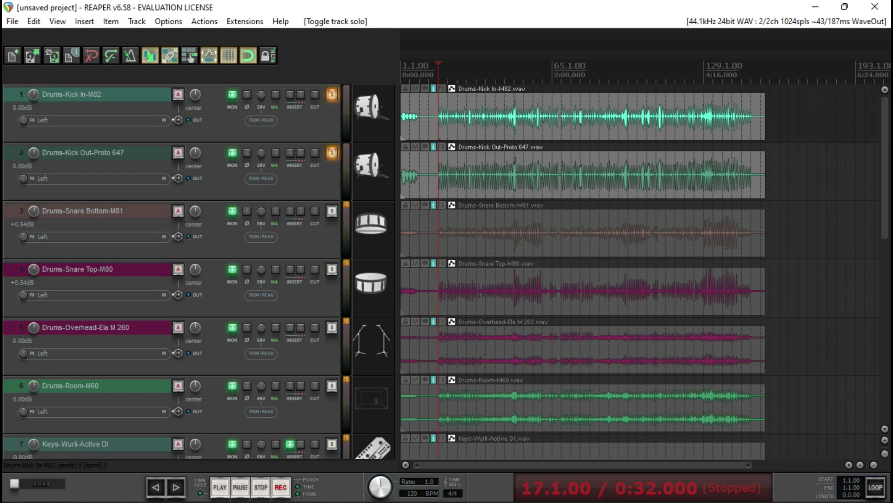
pyautogui.press('space')
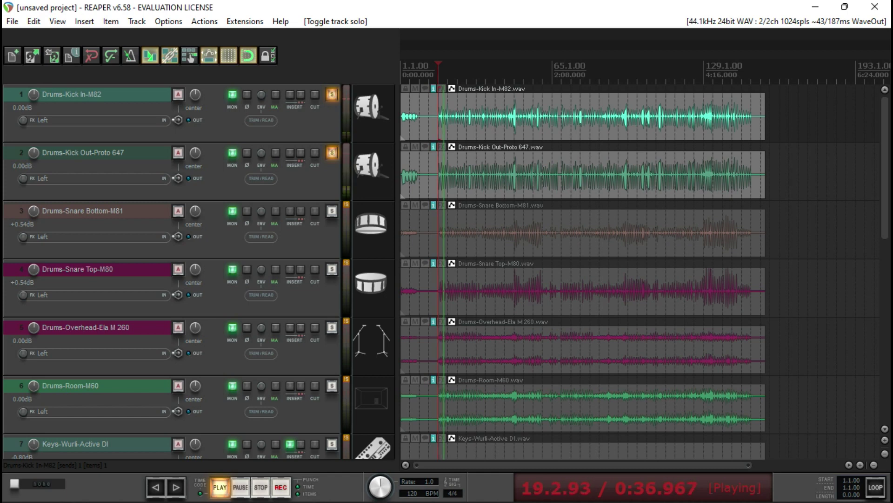
pyautogui.press('space')
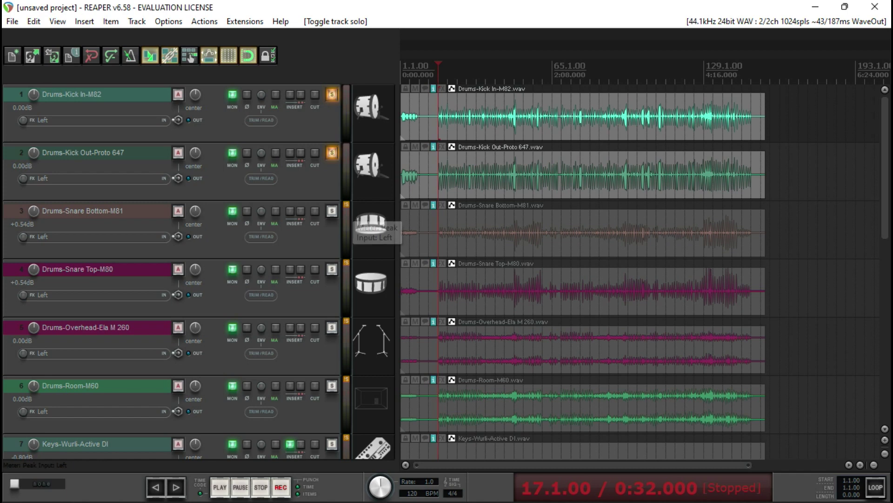
# Switch the solo from both kick tracks to the snare bottom and snare top tracks and audition them from bar 45.
pyautogui.click(332, 211)
pyautogui.click(332, 269)
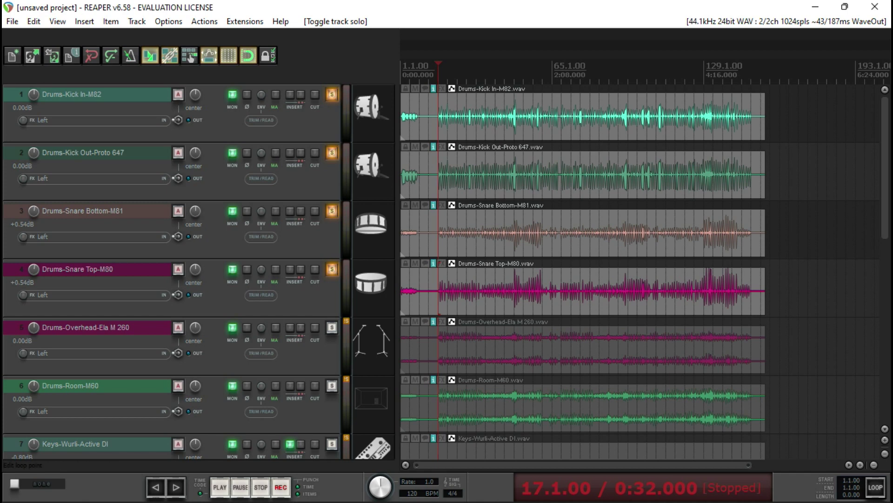
pyautogui.click(504, 289)
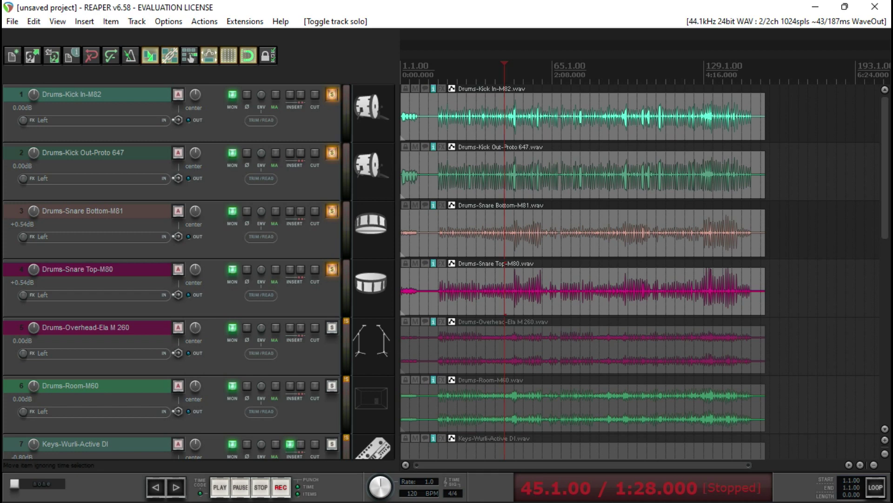
pyautogui.click(331, 152)
pyautogui.click(332, 94)
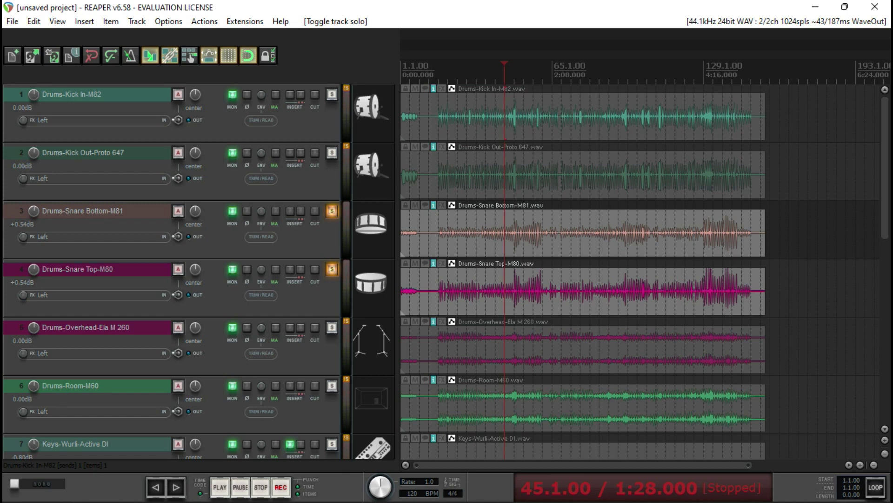
pyautogui.press('space')
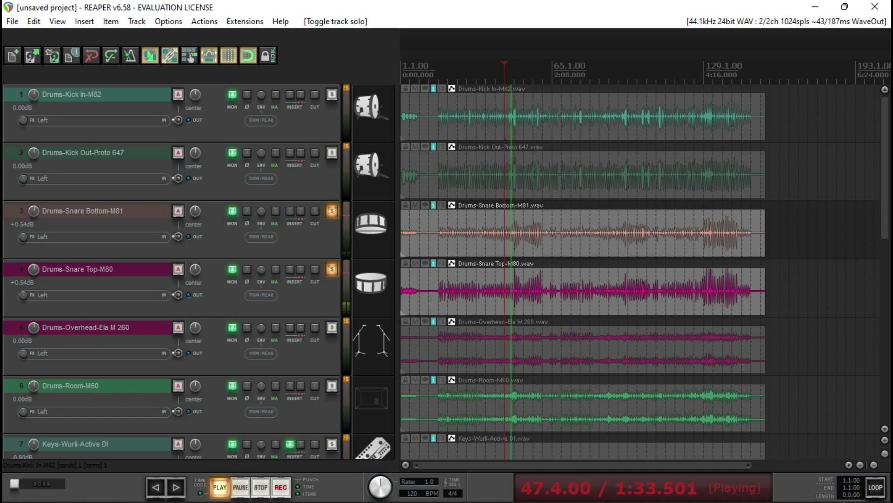
pyautogui.press('space')
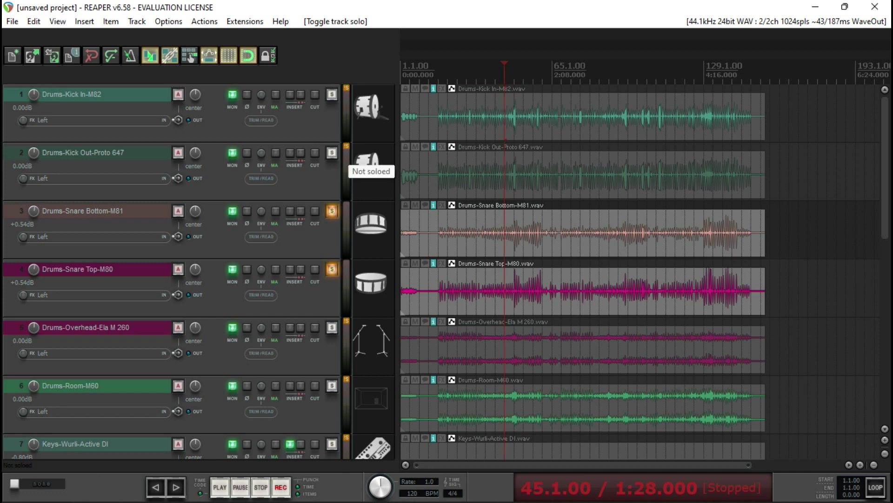
# Add both kick tracks back to the soloed snares and audition kick and snare together from bar 45.
pyautogui.click(332, 152)
pyautogui.click(331, 95)
pyautogui.press('space')
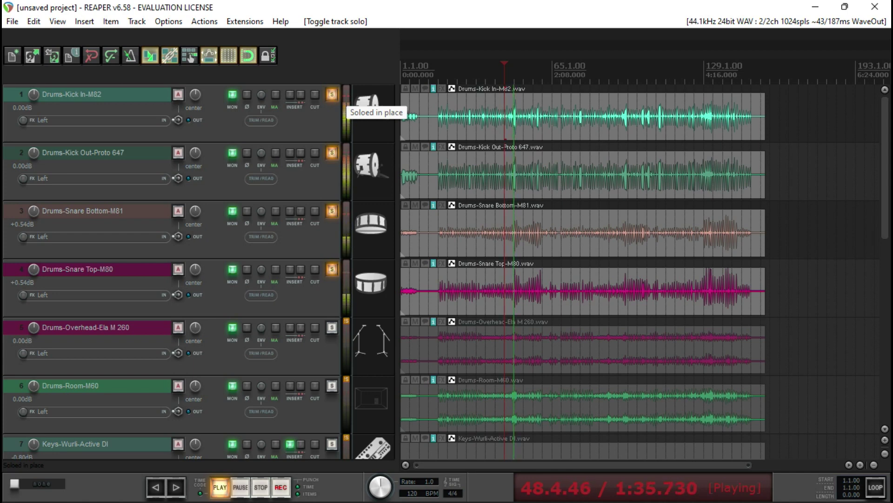
pyautogui.press('space')
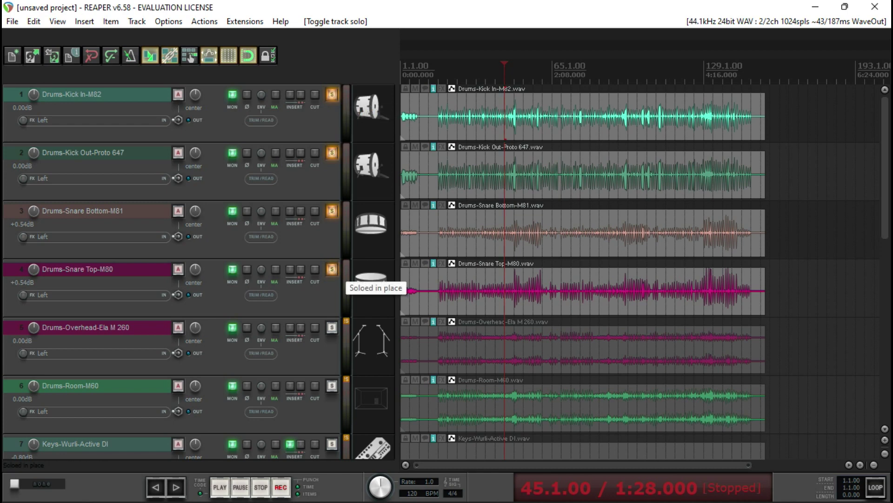
# Turn off solo on both snare tracks and both kick tracks.
pyautogui.click(331, 269)
pyautogui.click(332, 211)
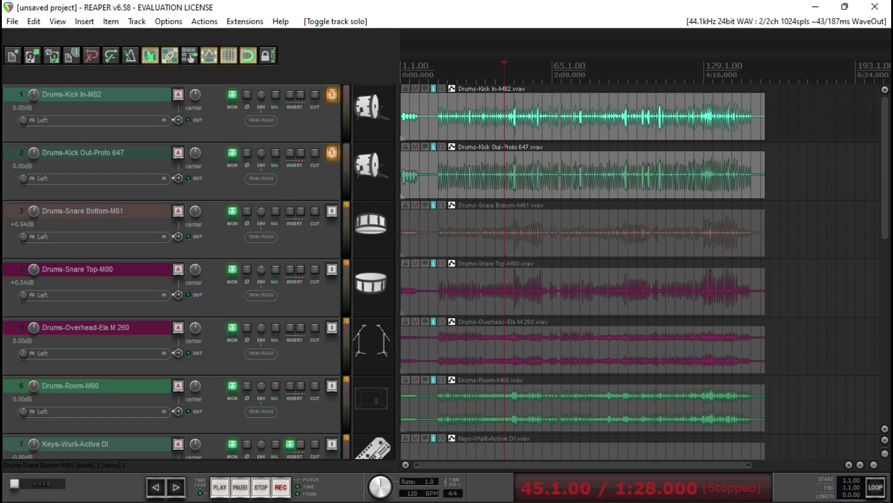
pyautogui.click(331, 152)
pyautogui.click(332, 95)
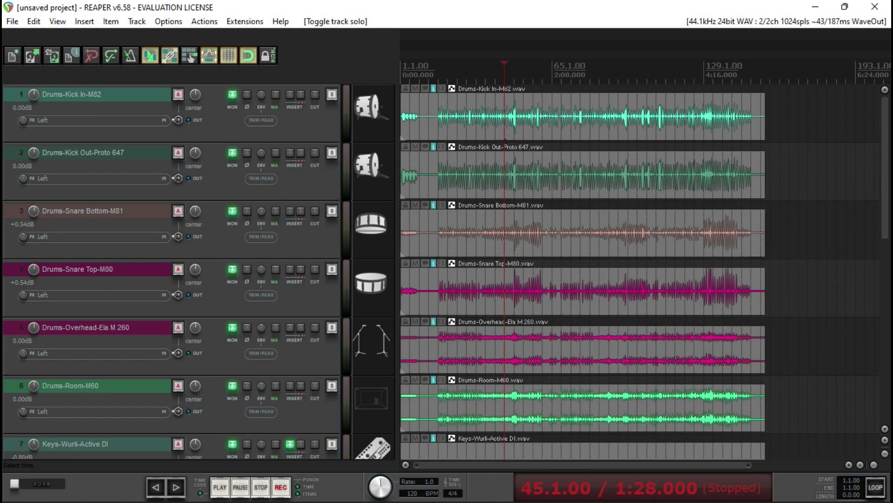
# Solo the Drums-Overhead-Ela M 260 track and audition it from bar 45.
pyautogui.scroll(-5, 581, 270)
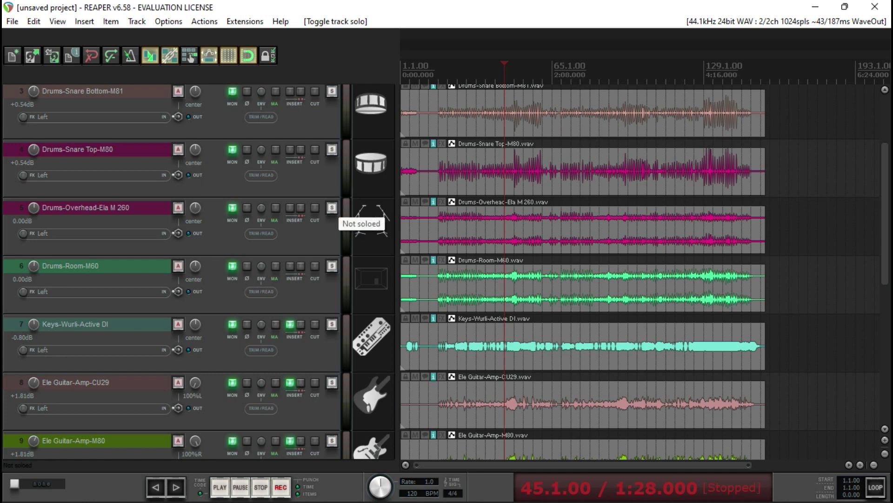
pyautogui.click(332, 208)
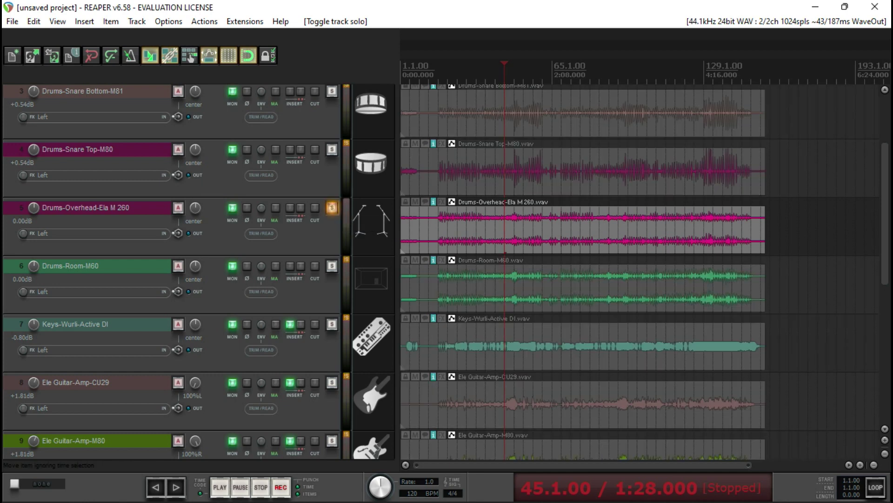
pyautogui.press('space')
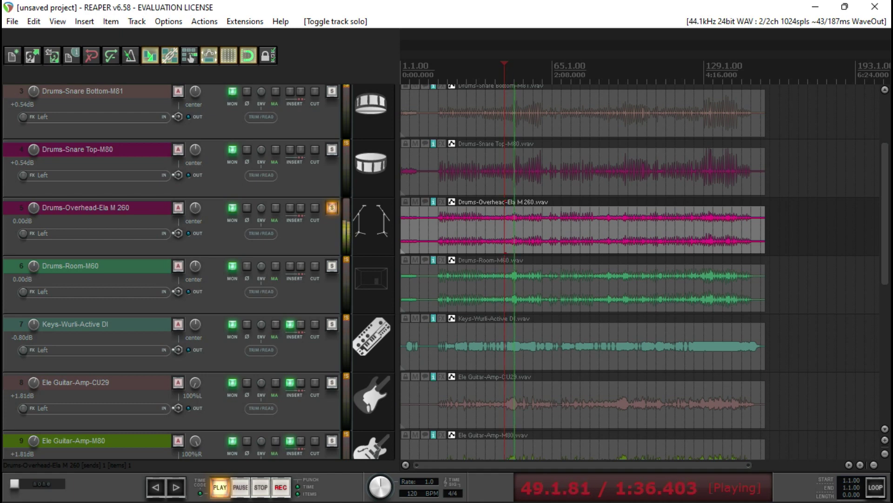
pyautogui.press('space')
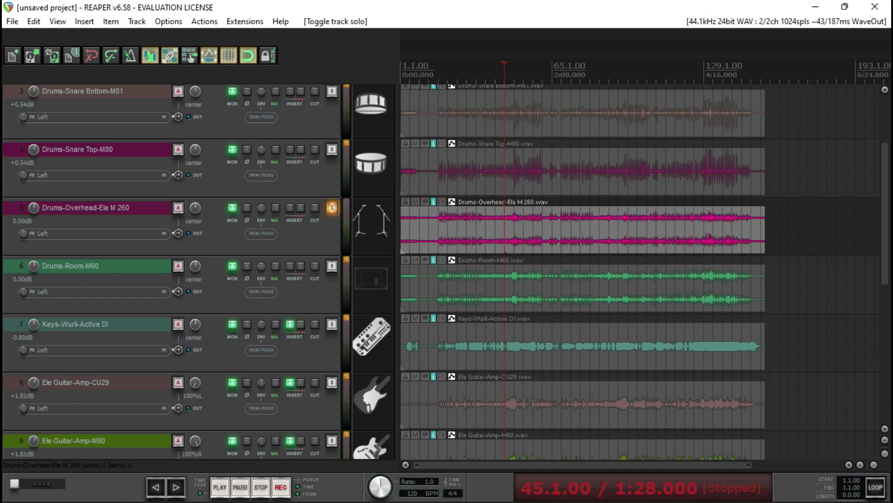
# Move the solo from the overhead track to the Drums-Room-M60 track and audition it from bar 45.
pyautogui.hotkey('alt', 's')
pyautogui.press('Down')
pyautogui.hotkey('alt', 's')
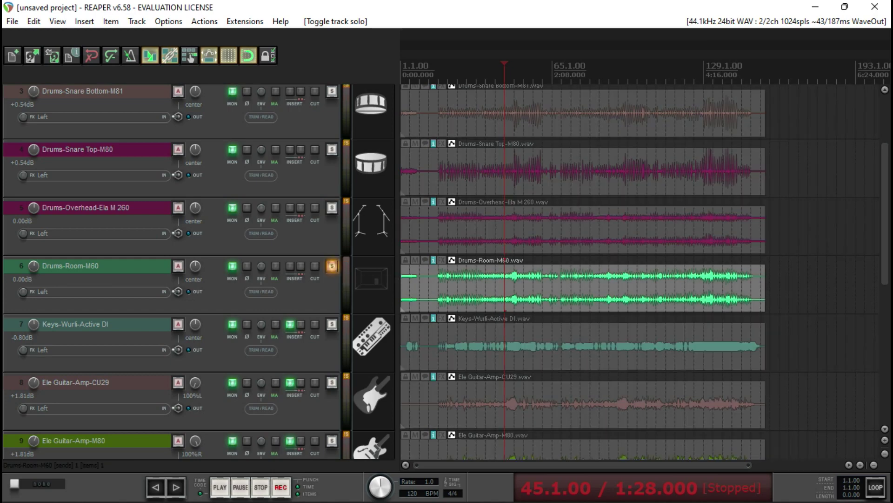
pyautogui.press('space')
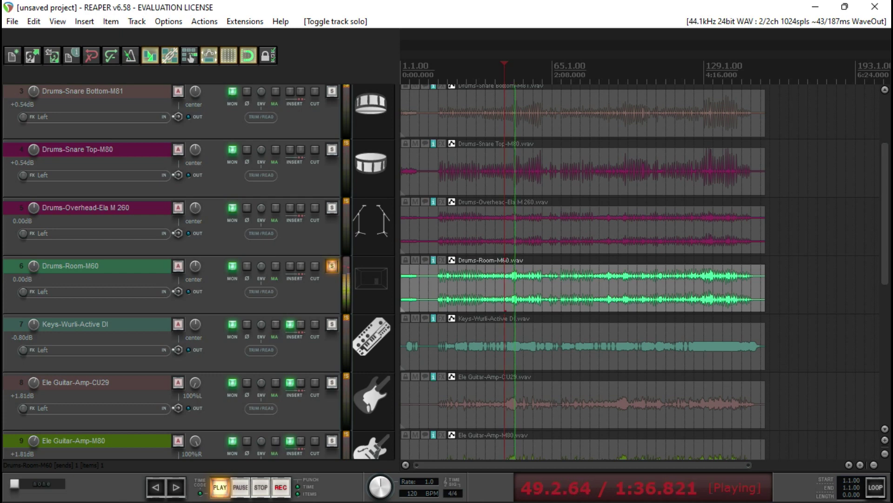
pyautogui.press('space')
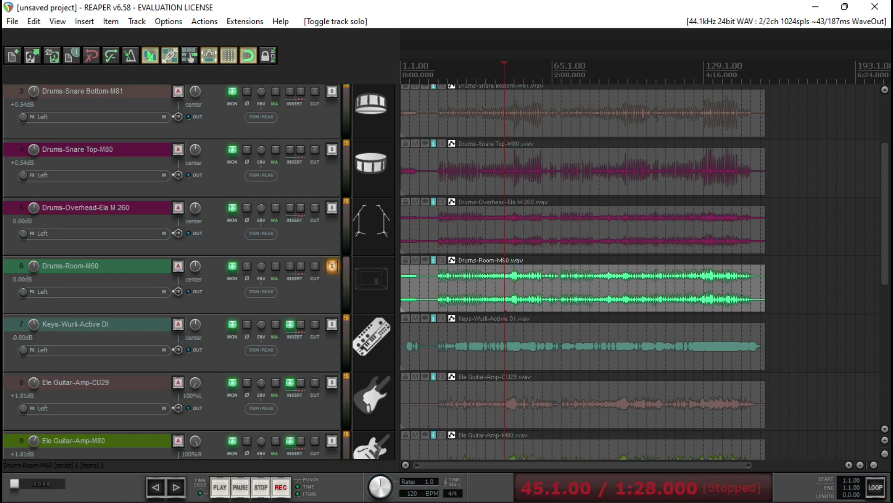
# Solo the overhead, snare and kick tracks together with the room track and audition the full drum kit from bar 45.
pyautogui.click(332, 207)
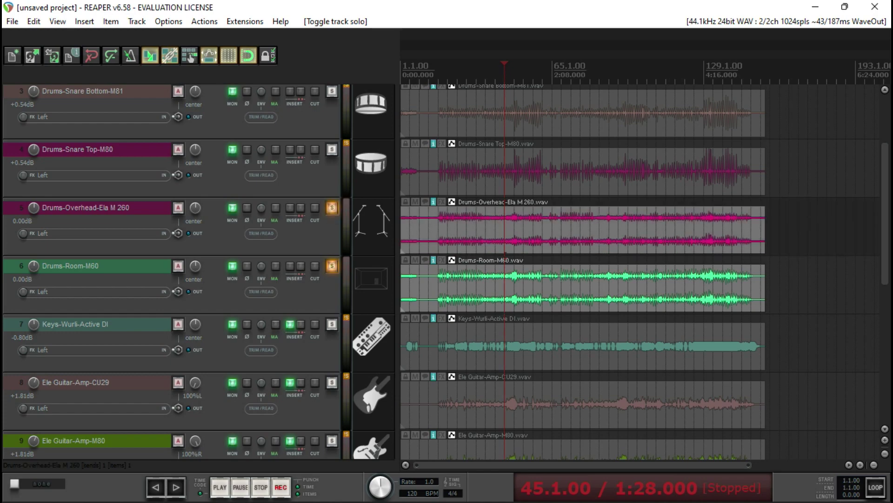
pyautogui.click(332, 149)
pyautogui.scroll(3, 433, 270)
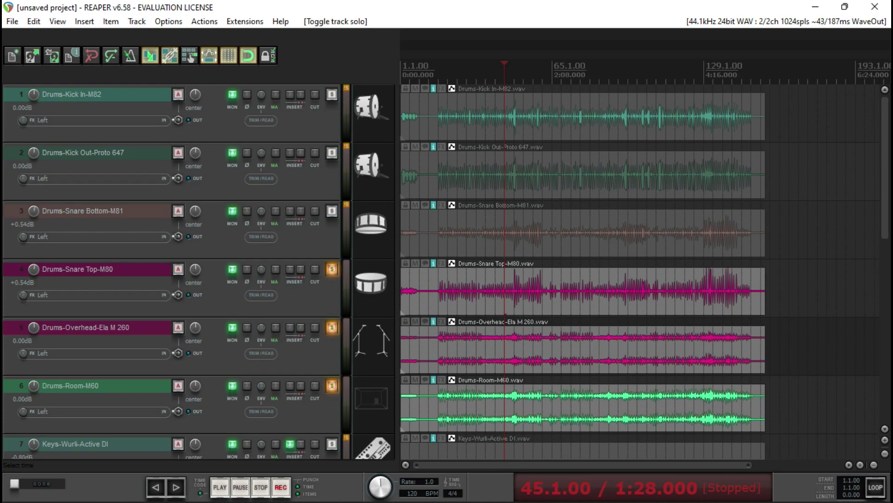
pyautogui.click(332, 210)
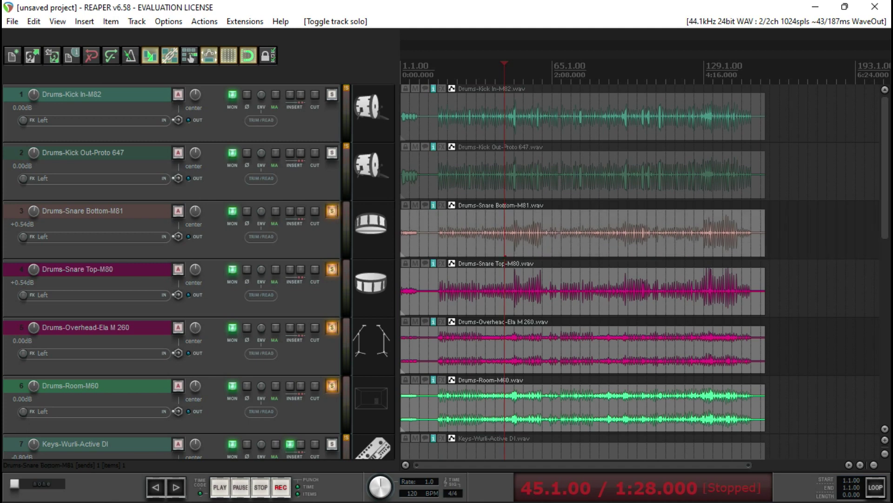
pyautogui.click(332, 153)
pyautogui.click(332, 94)
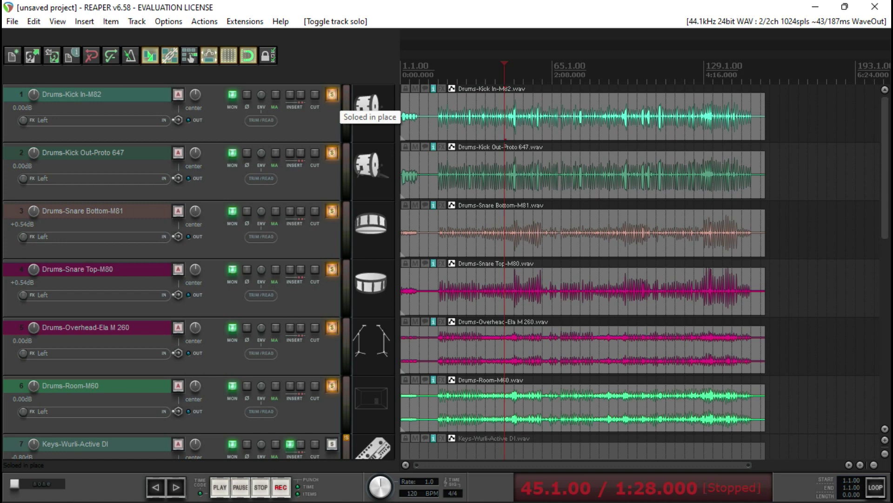
pyautogui.press('space')
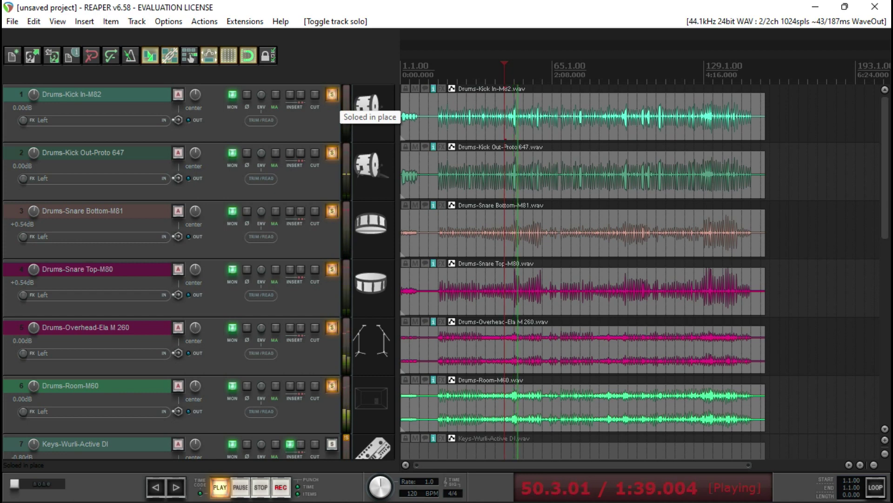
pyautogui.press('space')
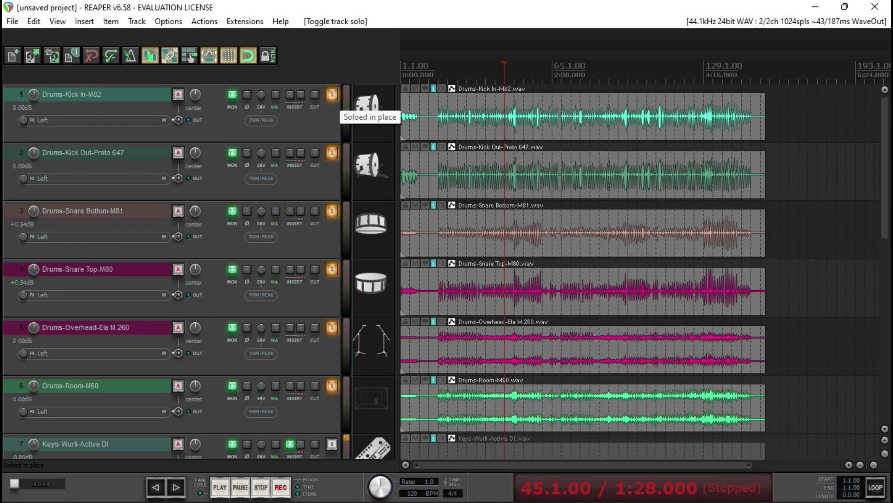
# Solo the Keys-Wurli-Active DI track and turn off solo on the drum room and overhead tracks.
pyautogui.scroll(-3, 582, 269)
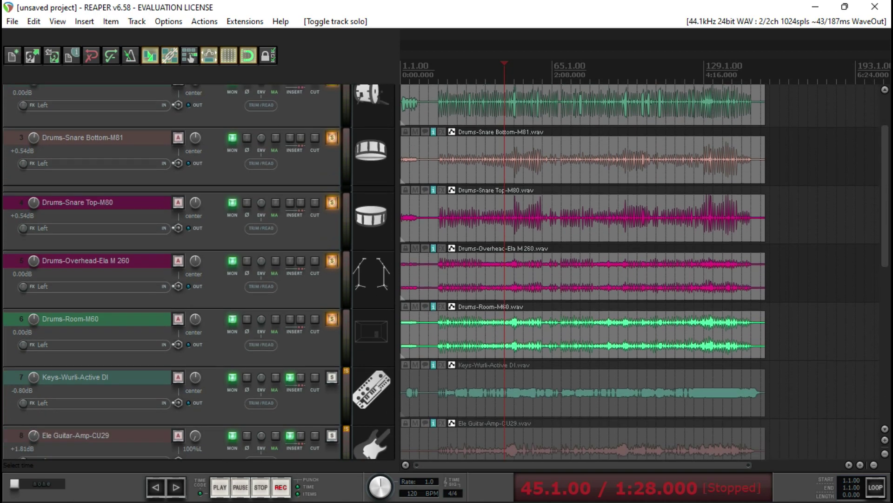
pyautogui.scroll(-1, 447, 270)
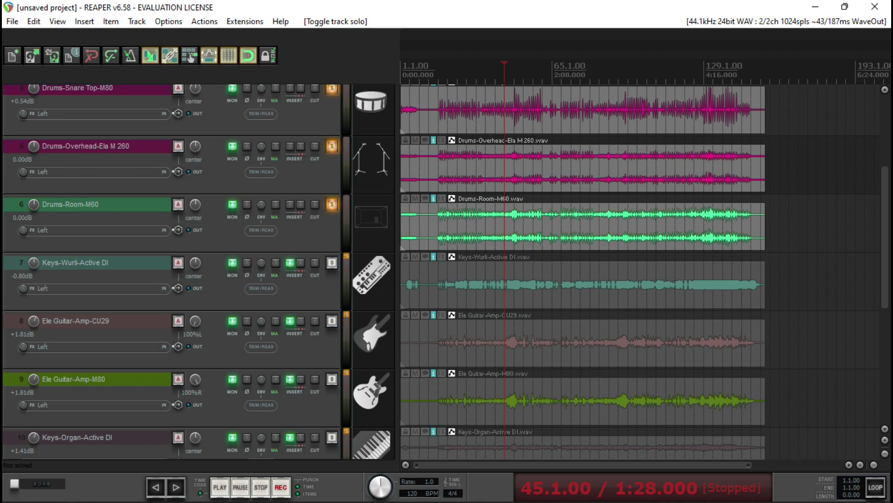
pyautogui.click(332, 262)
pyautogui.click(332, 204)
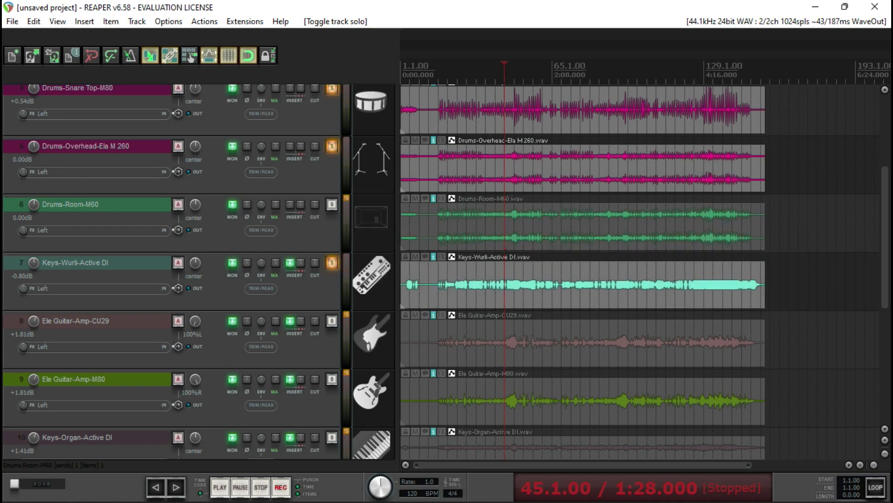
pyautogui.click(332, 146)
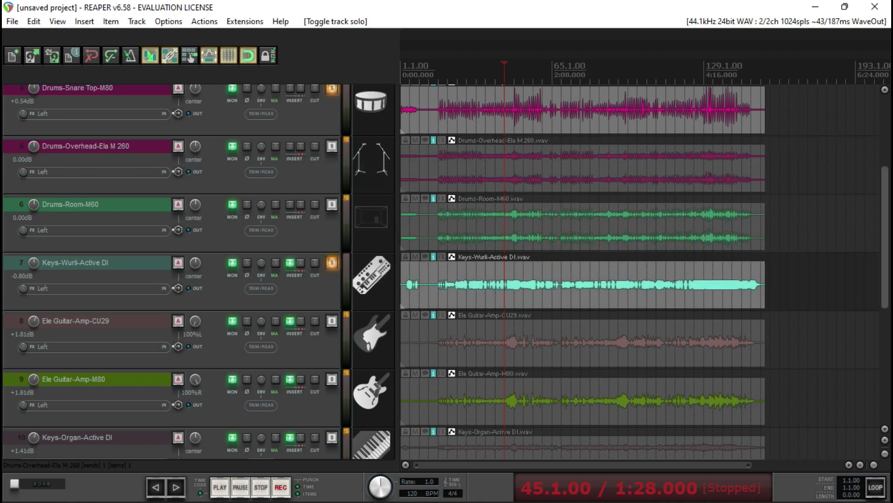
# Turn off solo on both snare tracks and both kick tracks, leaving only the Wurli soloed.
pyautogui.scroll(3, 332, 147)
pyautogui.scroll(1, 332, 200)
pyautogui.click(332, 228)
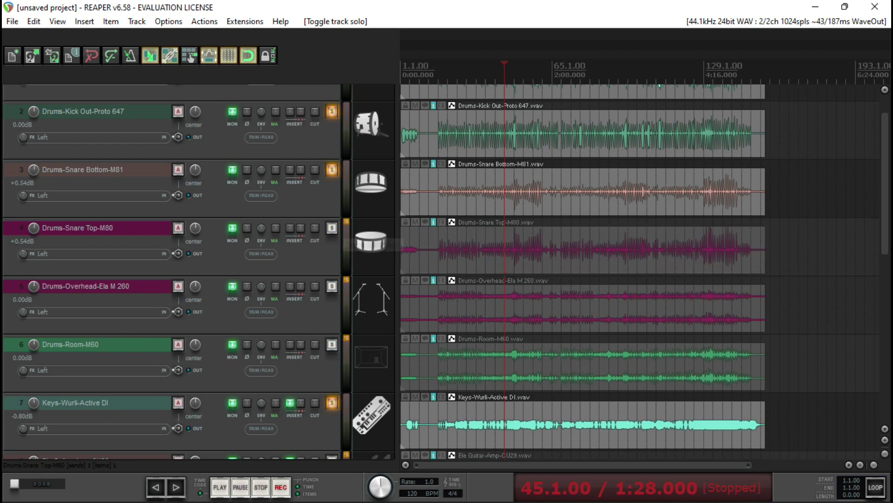
pyautogui.click(331, 170)
pyautogui.click(332, 112)
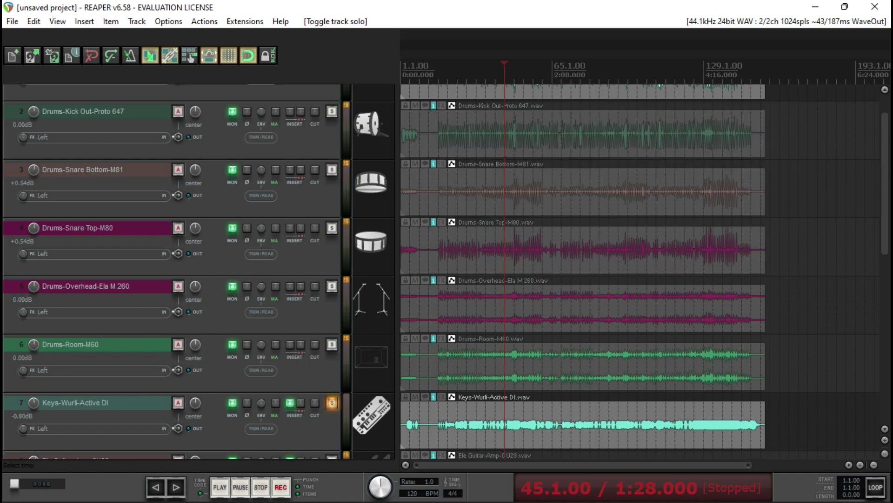
pyautogui.scroll(2, 331, 111)
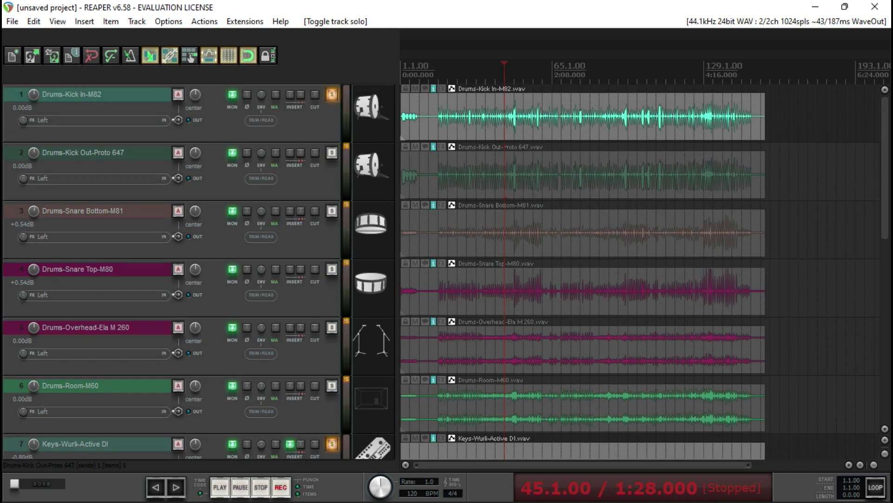
pyautogui.click(332, 94)
# Audition the soloed Keys-Wurli-Active DI track from bar 45.
pyautogui.scroll(-9, 332, 272)
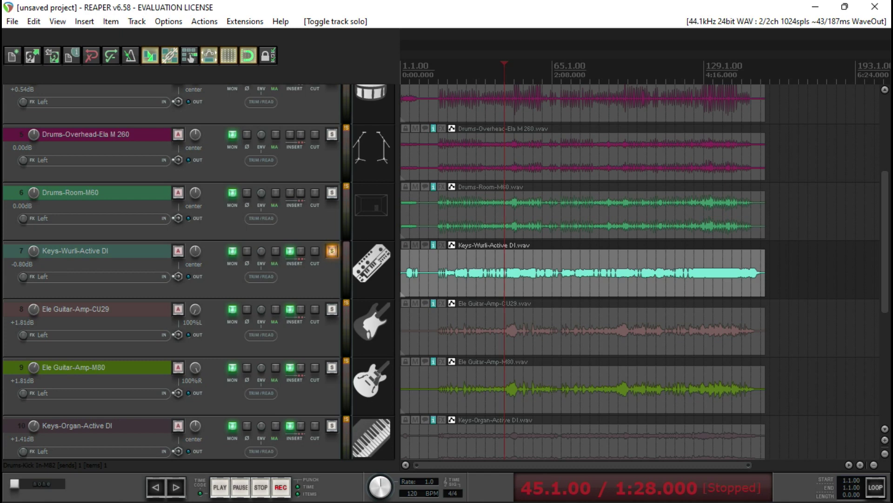
pyautogui.press('space')
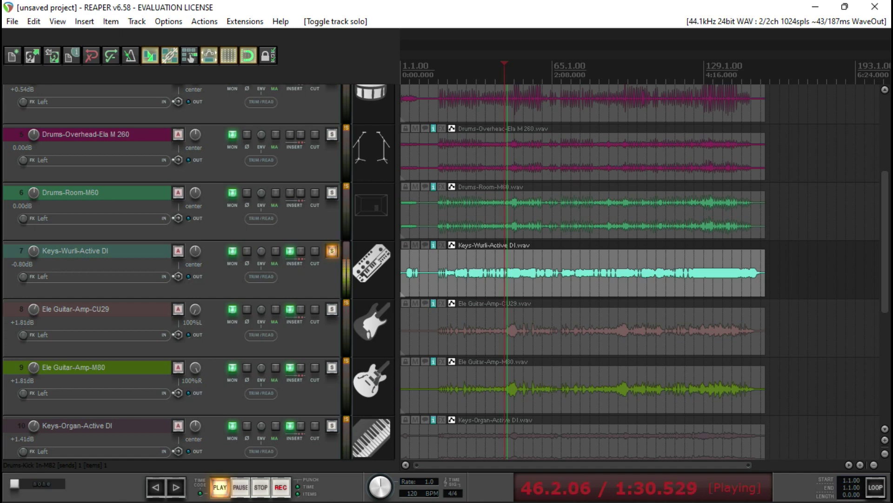
pyautogui.press('space')
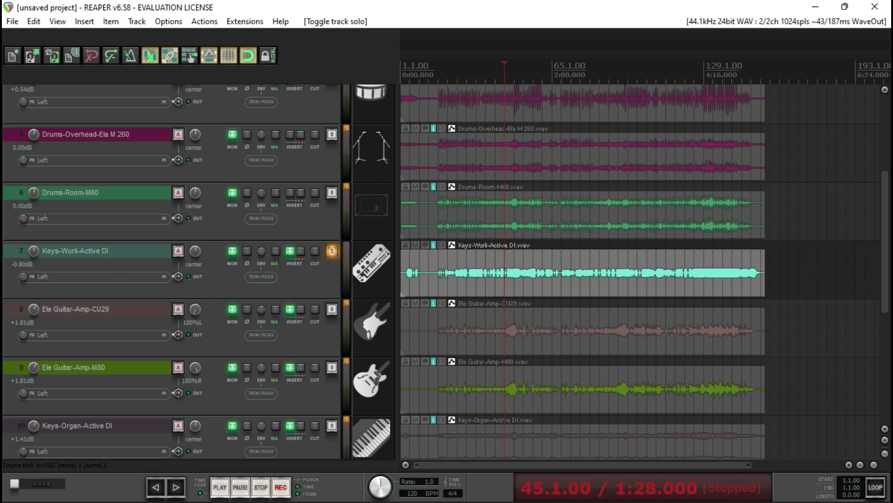
# Review the ReaEQ settings in the Keys-Wurli-Active DI effects chain while playing from bar 45, and close the chain.
pyautogui.hotkey('shift', 'f')
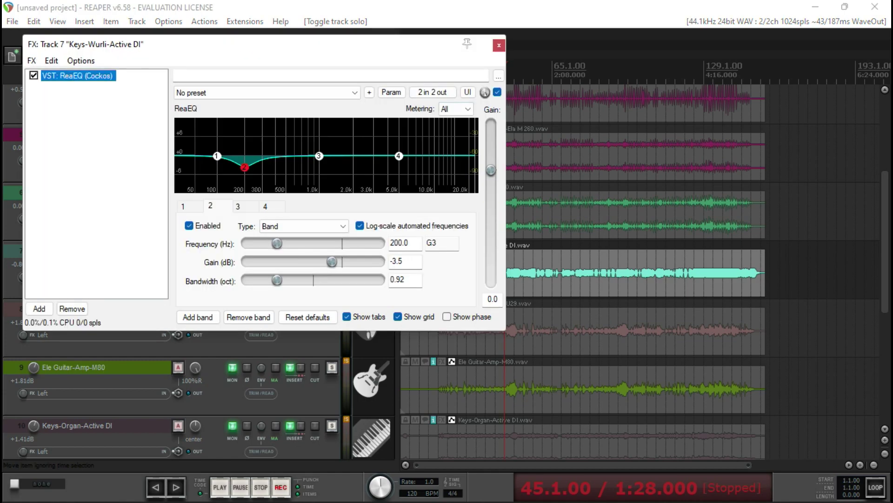
pyautogui.moveTo(429, 45); pyautogui.dragTo(670, 101)
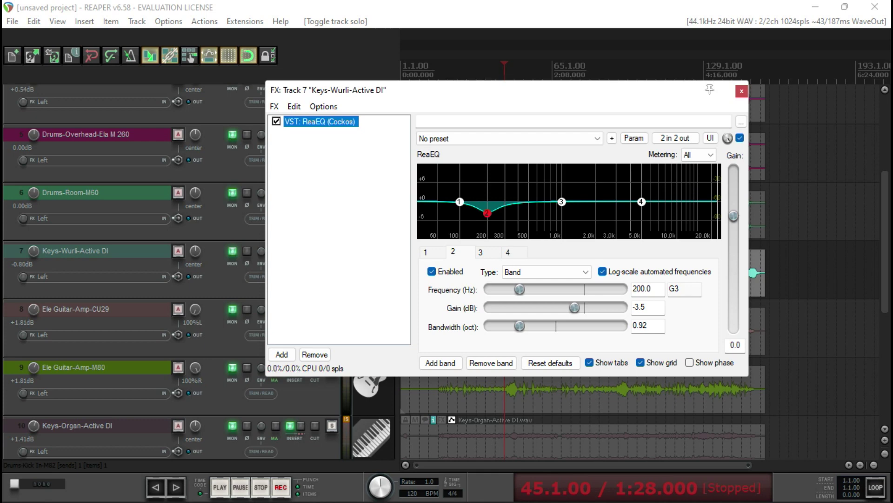
pyautogui.press('space')
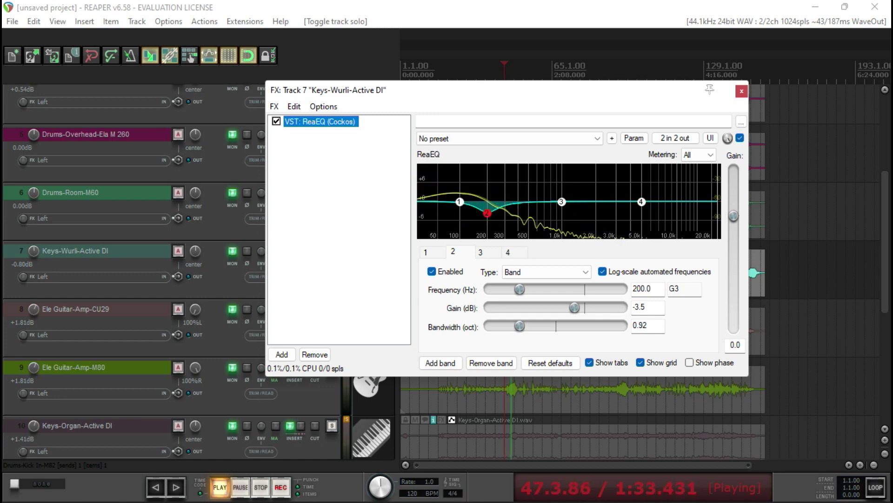
pyautogui.press('space')
pyautogui.press('Escape')
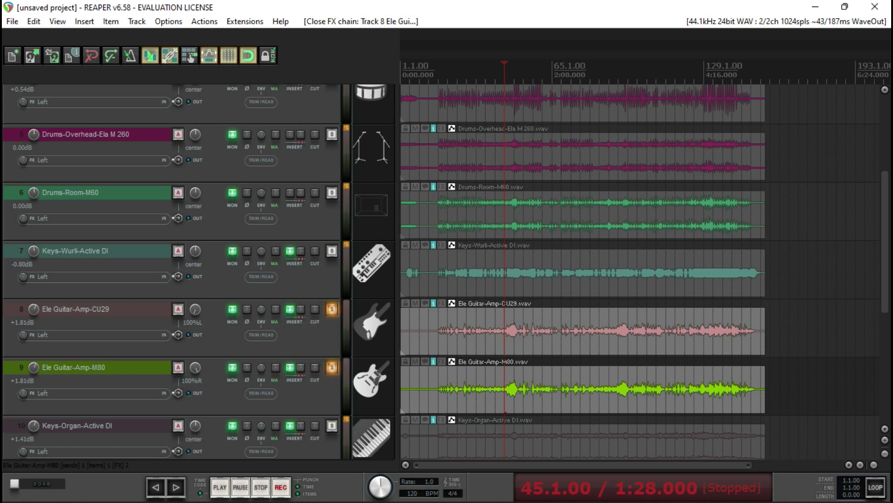
# Review the L2 and ReaEQ plug-ins on the Ele Guitar-Amp-CU29 track and audition both soloed guitars from bar 45.
pyautogui.click(290, 309)
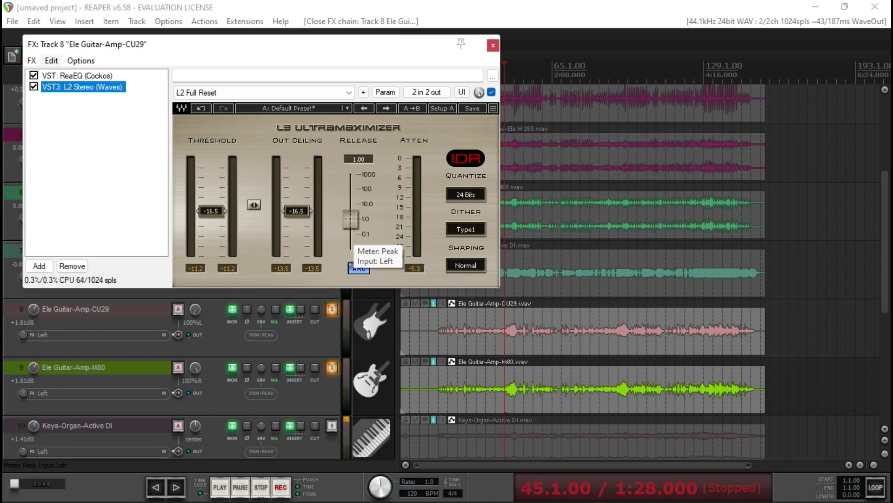
pyautogui.click(77, 75)
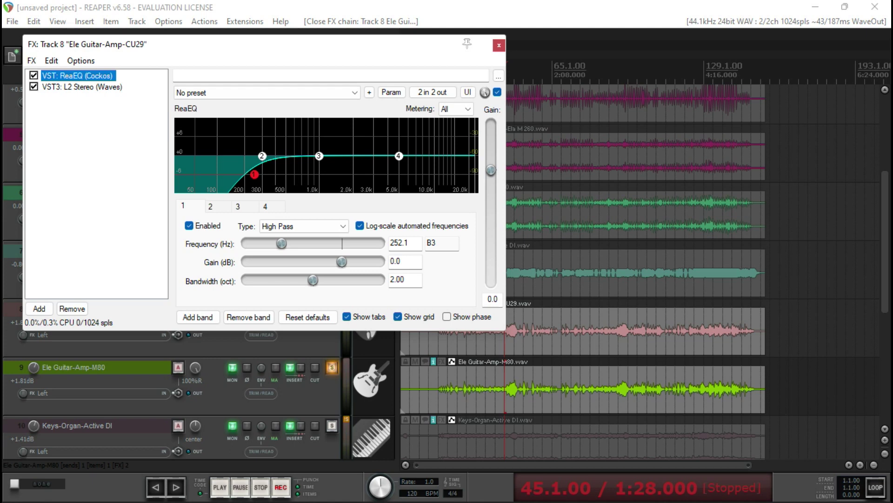
pyautogui.click(82, 87)
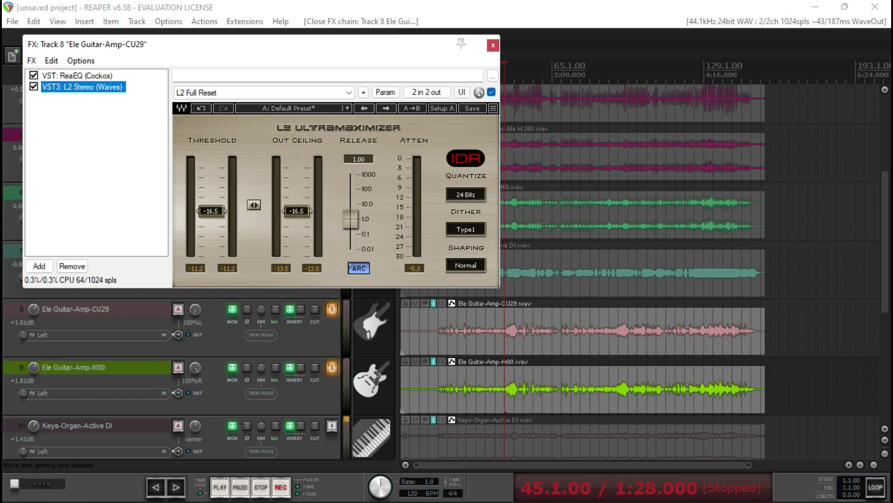
pyautogui.press('space')
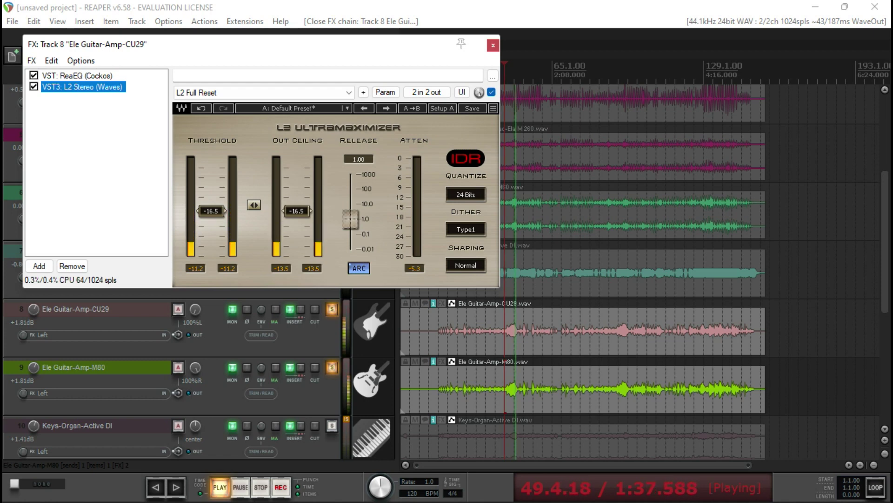
pyautogui.press('space')
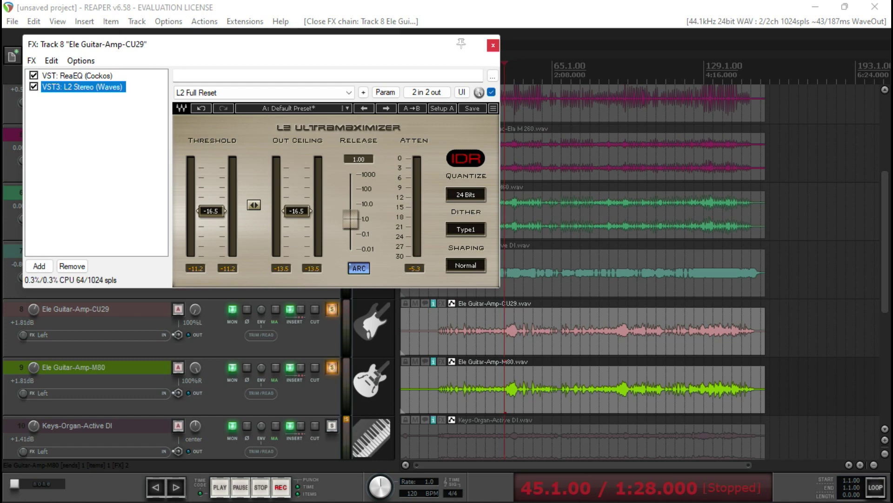
# Close the guitar effects chain and turn off solo on both Ele Guitar tracks.
pyautogui.click(493, 45)
pyautogui.click(332, 309)
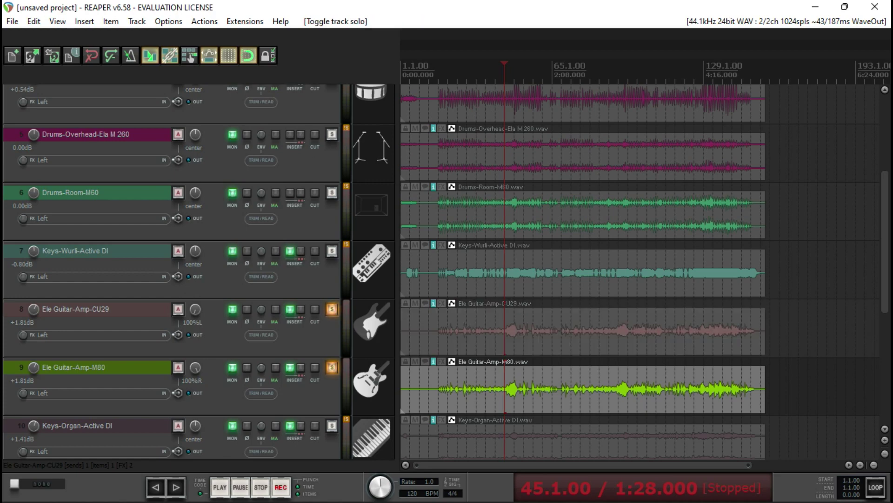
pyautogui.click(332, 367)
# Review the L2 and ReaEQ plug-ins in the Keys-Organ-Active DI effects chain and close the chain.
pyautogui.scroll(-3, 885, 279)
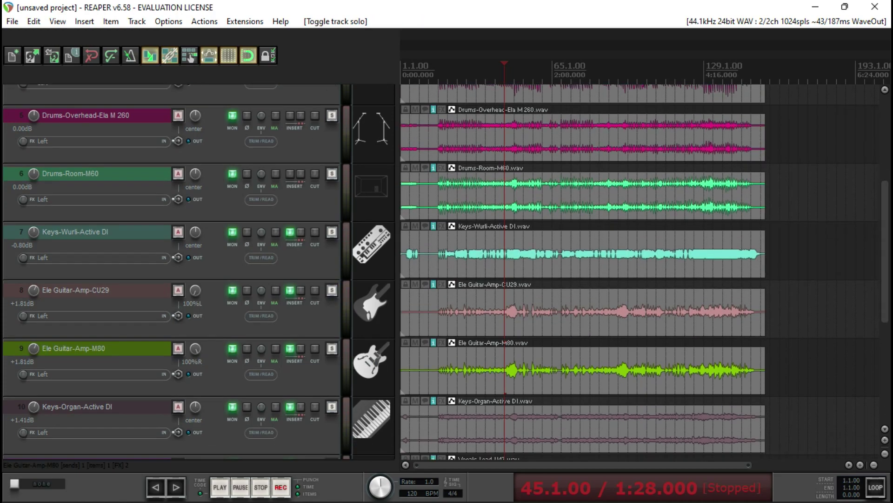
pyautogui.scroll(-1, 885, 279)
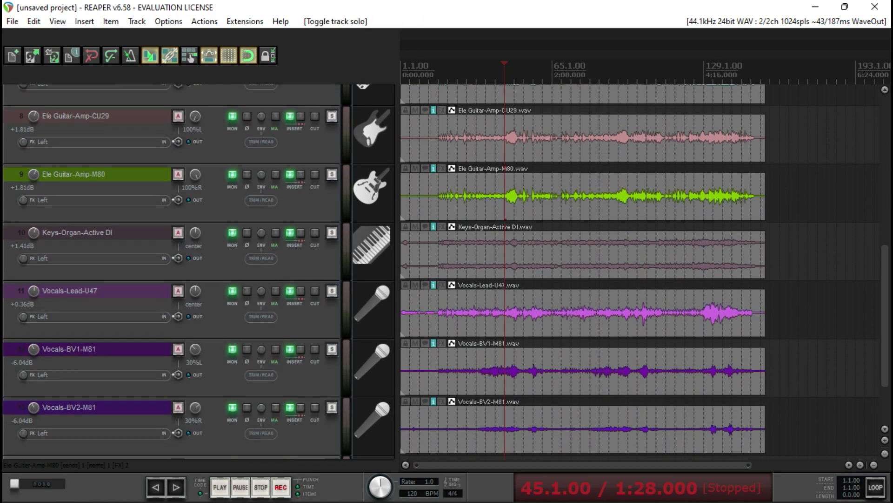
pyautogui.click(290, 233)
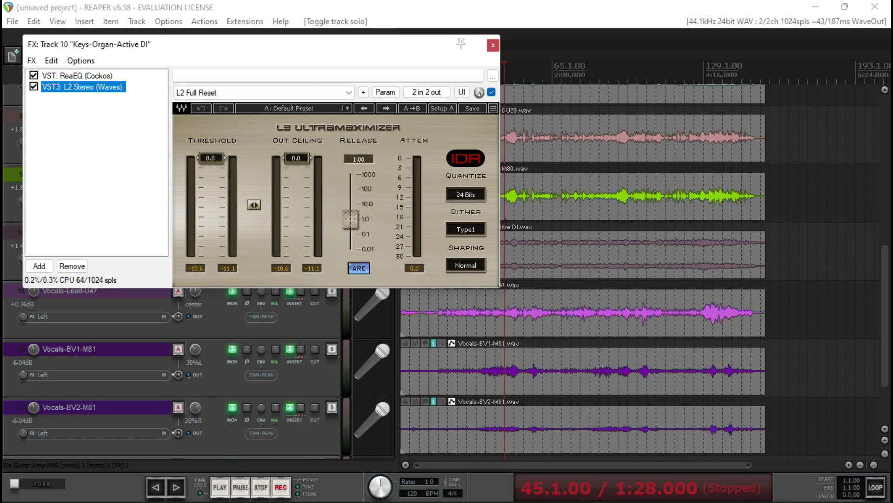
pyautogui.click(77, 76)
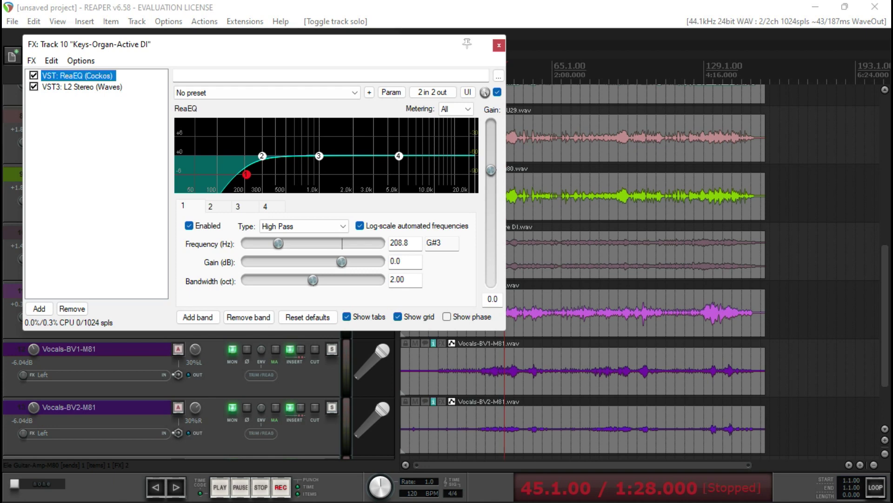
pyautogui.click(499, 45)
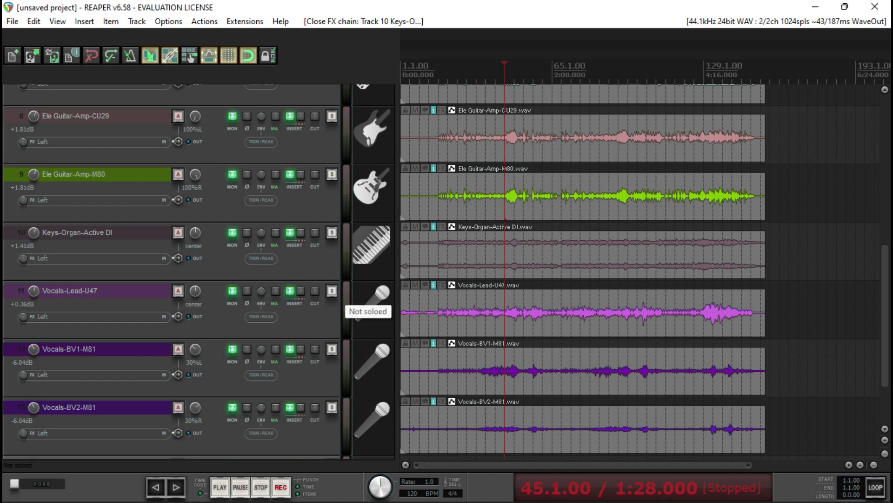
# Solo the Vocals-Lead-U47 track and review the DSP-2 and L2 plug-ins in its effects chain.
pyautogui.click(332, 290)
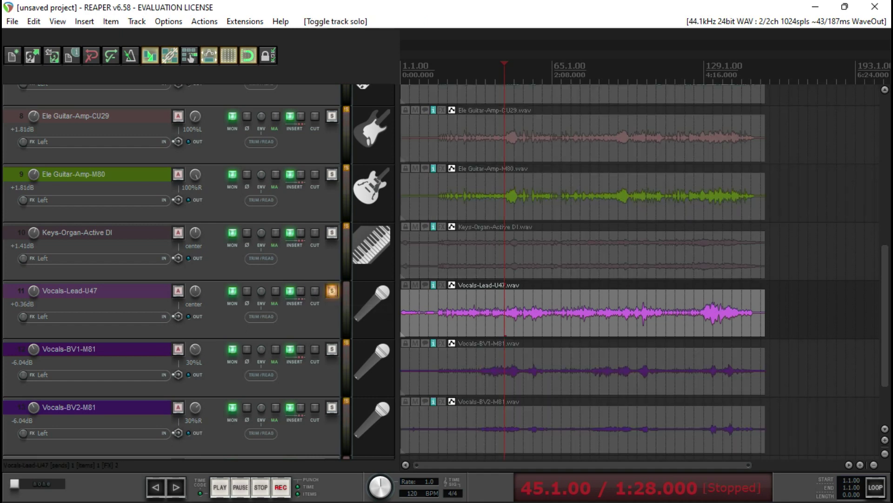
pyautogui.click(290, 291)
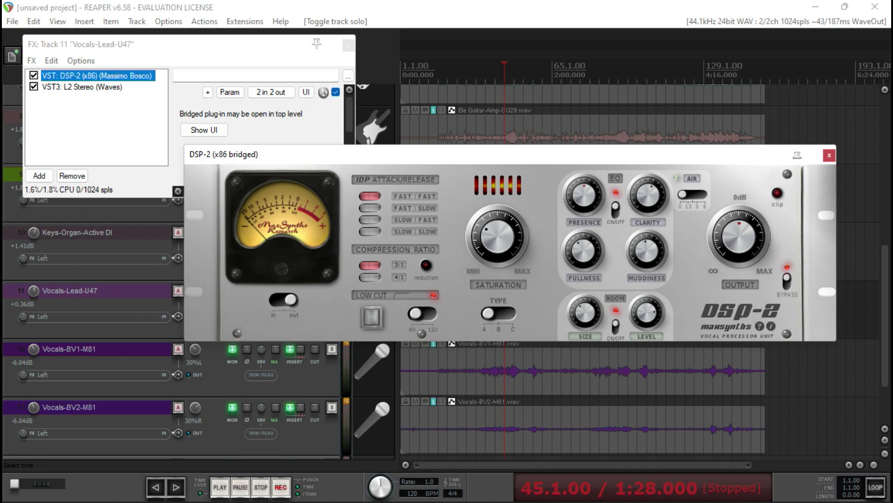
pyautogui.press('Escape')
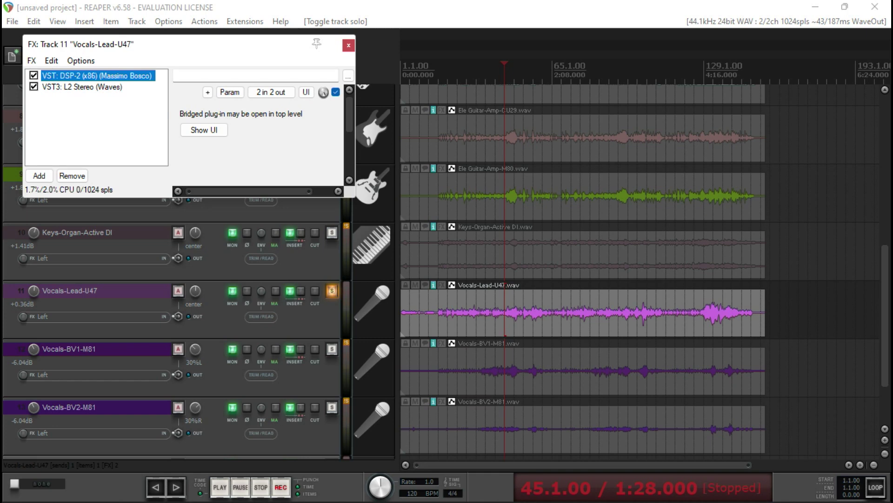
pyautogui.click(83, 87)
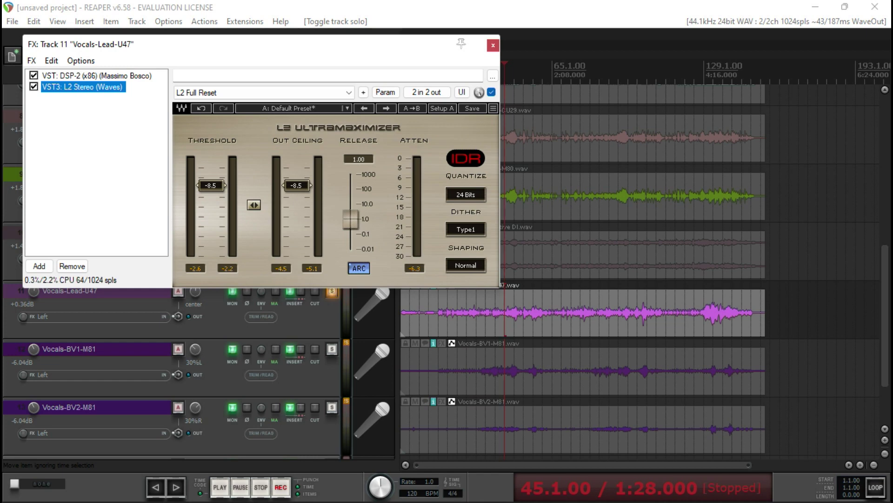
# Audition the soloed lead vocal from bar 129 while watching its L2 limiter.
pyautogui.click(637, 312)
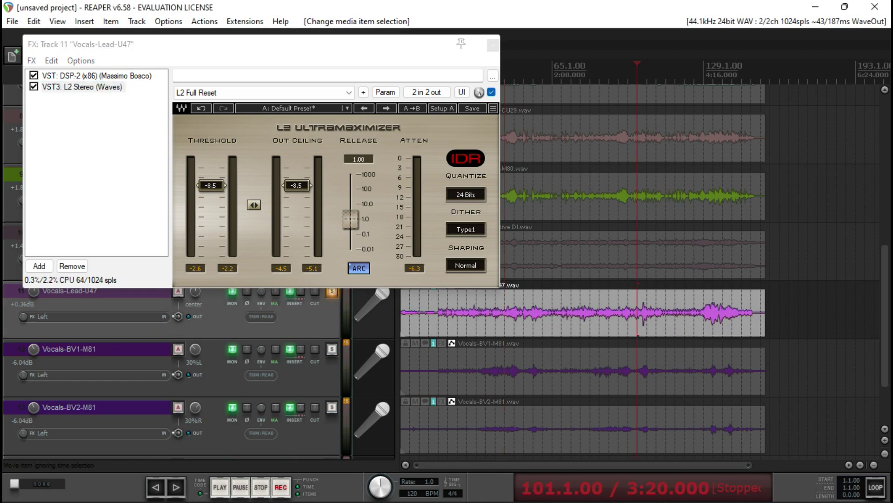
pyautogui.click(704, 312)
pyautogui.press('space')
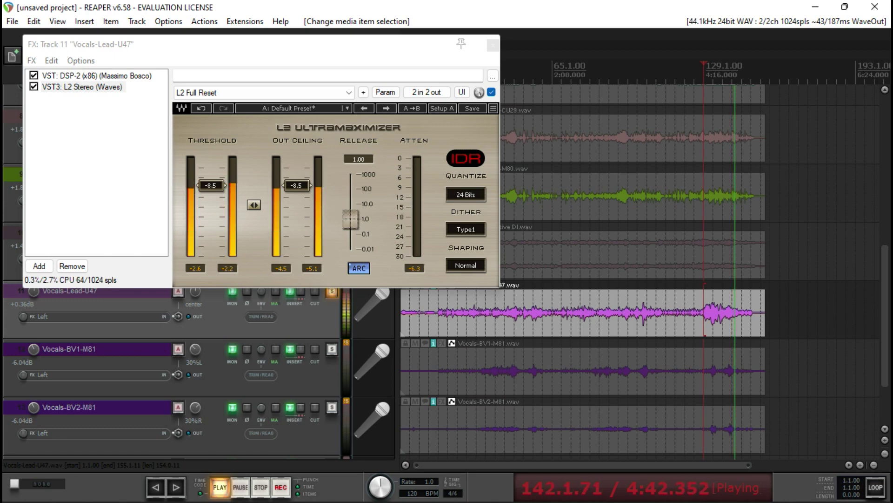
pyautogui.press('space')
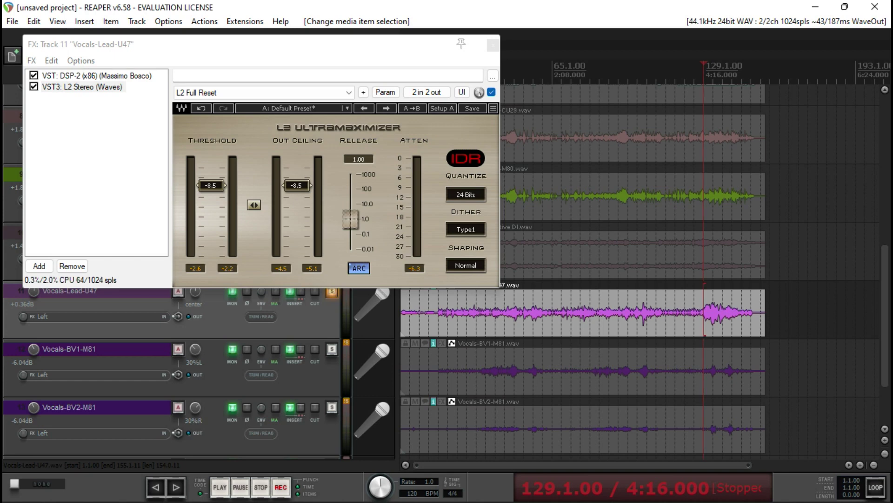
# Close the lead vocal's effects chain and move the solo to the Vocals-BV1-M81 track.
pyautogui.click(493, 45)
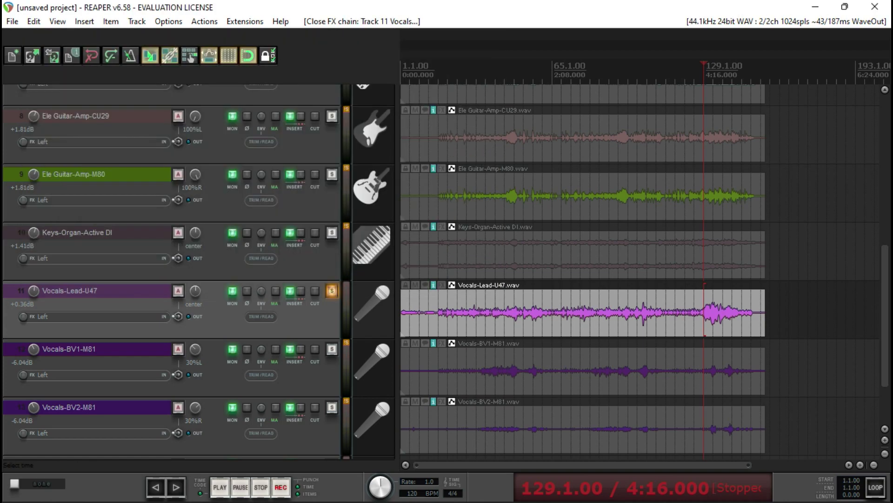
pyautogui.click(332, 291)
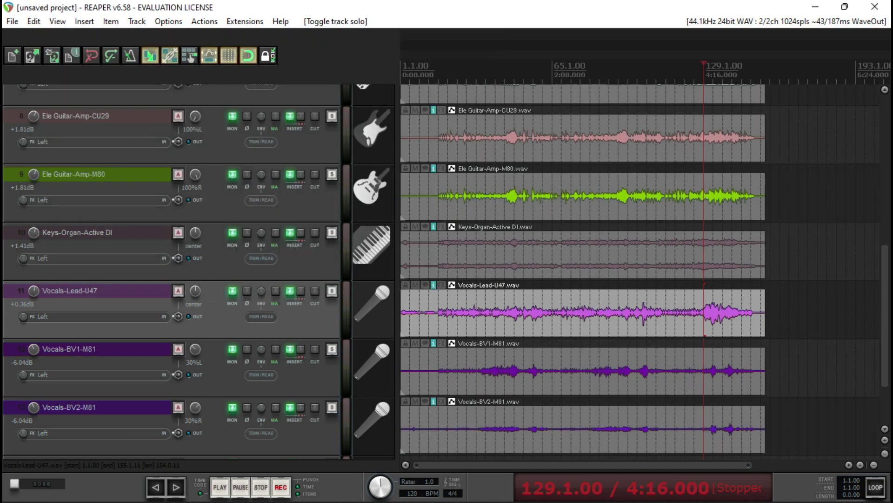
pyautogui.click(332, 349)
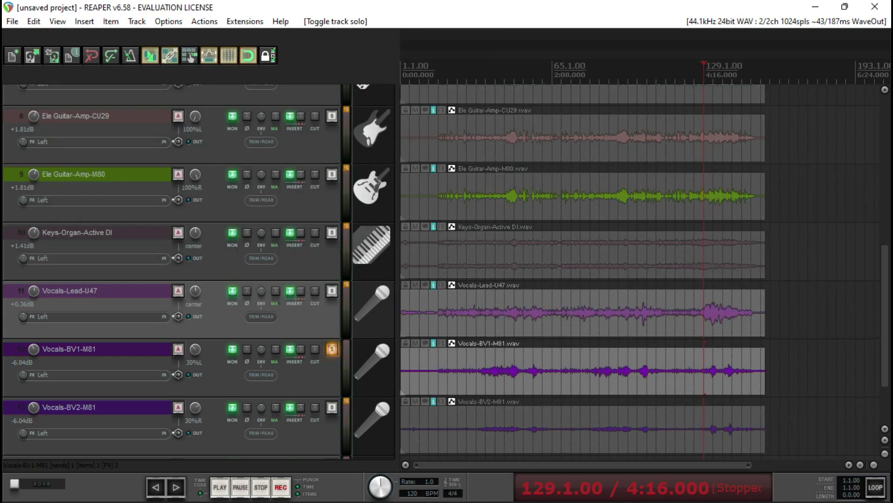
# Review the L2 limiter in the Vocals-BV1-M81 effects chain, close the chain and unsolo the track.
pyautogui.hotkey('shift', 'f')
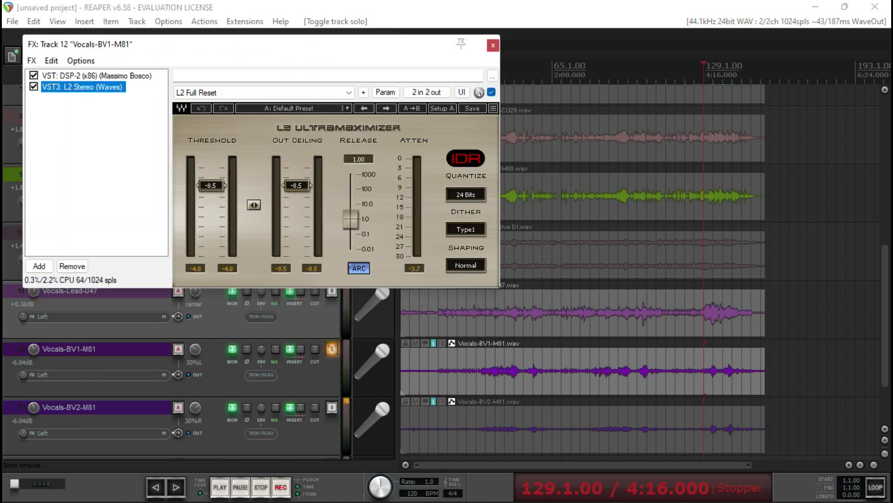
pyautogui.click(494, 45)
pyautogui.click(332, 349)
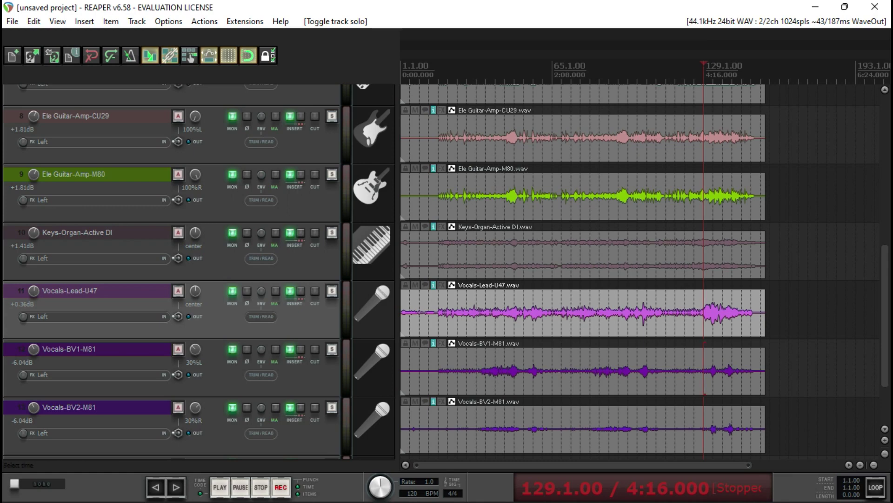
# Look over the unsoloed tracks of the project, from the drums through the keys and guitars to the vocals.
pyautogui.scroll(3, 446, 272)
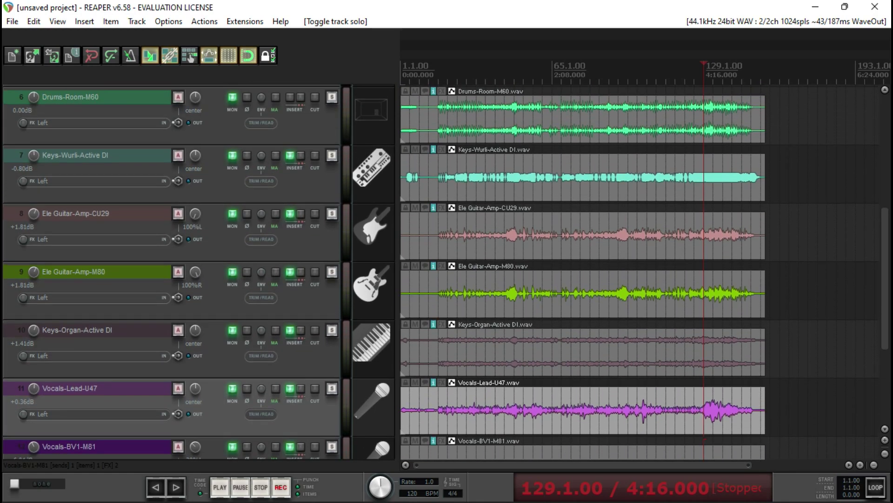
pyautogui.scroll(1, 446, 271)
pyautogui.scroll(1, 445, 272)
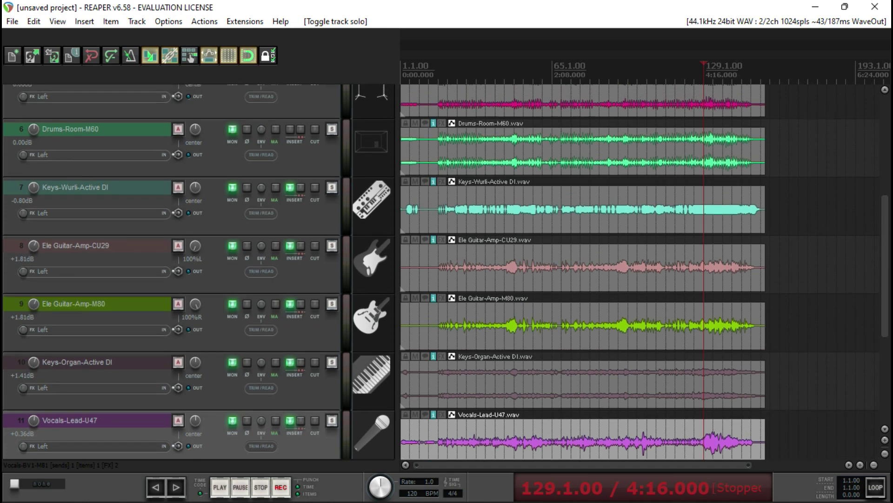
pyautogui.scroll(1, 445, 271)
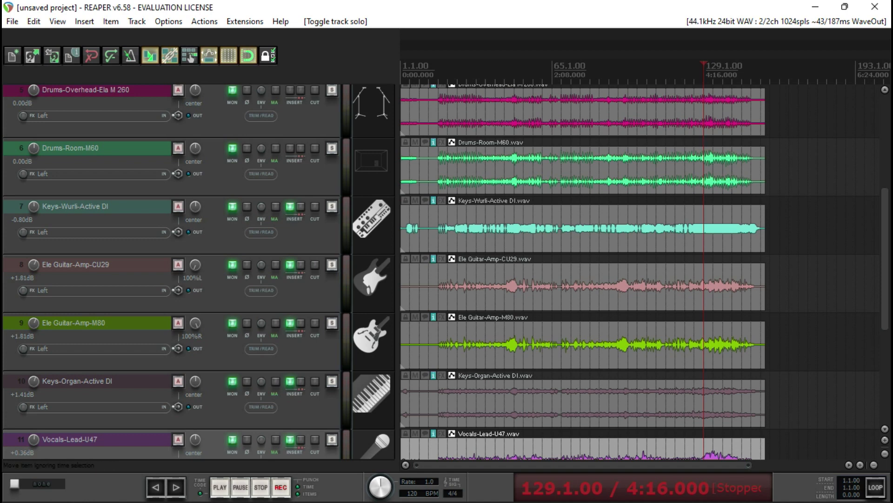
pyautogui.scroll(10, 446, 271)
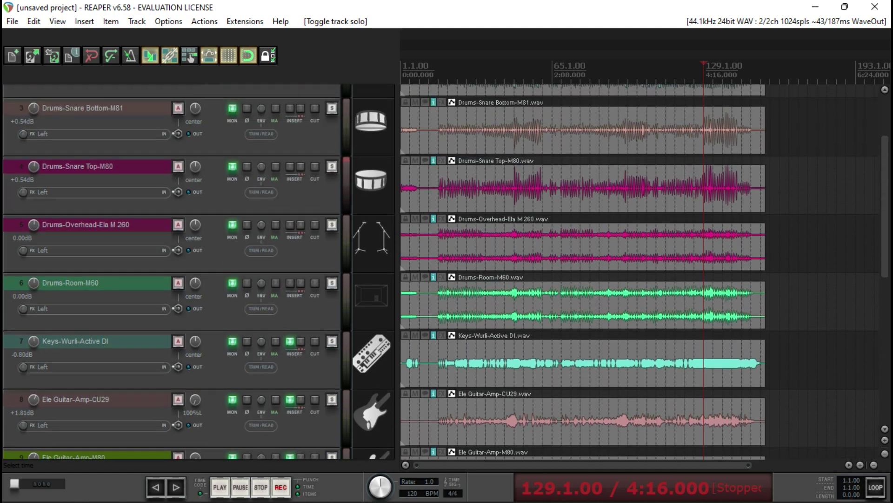
pyautogui.scroll(-15, 446, 272)
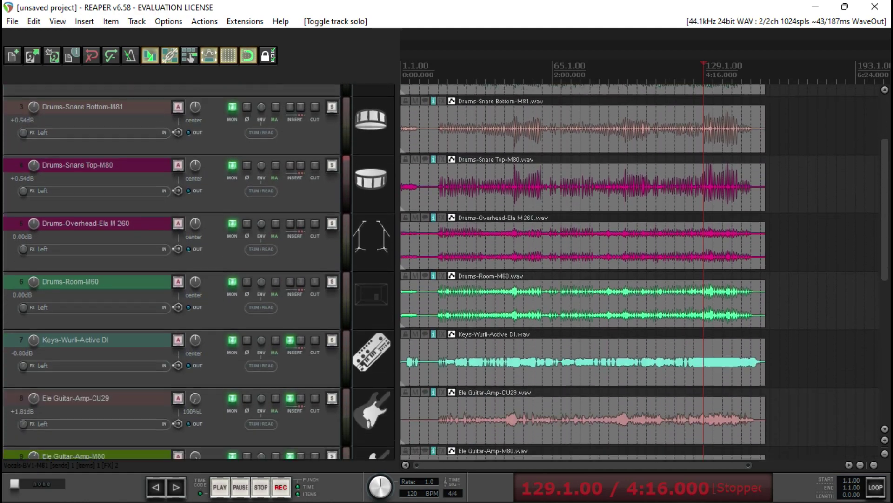
pyautogui.scroll(-1, 446, 271)
pyautogui.scroll(2, 445, 271)
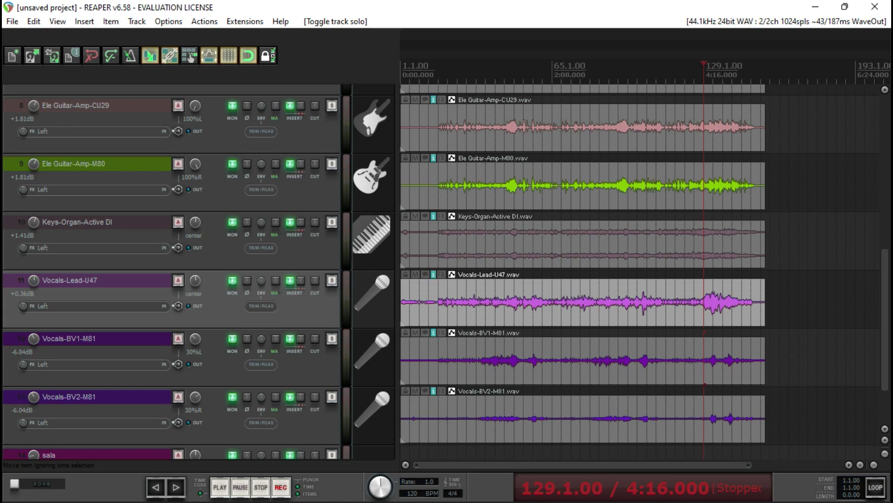
pyautogui.scroll(5, 581, 270)
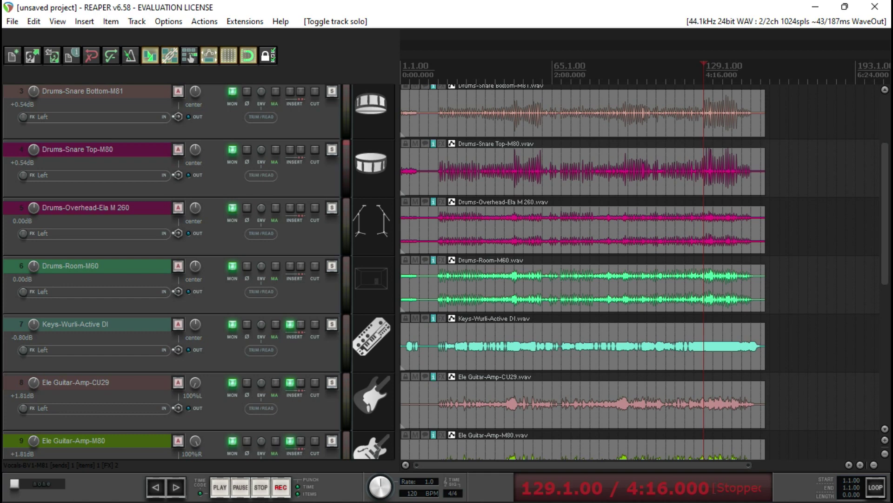
pyautogui.scroll(3, 581, 270)
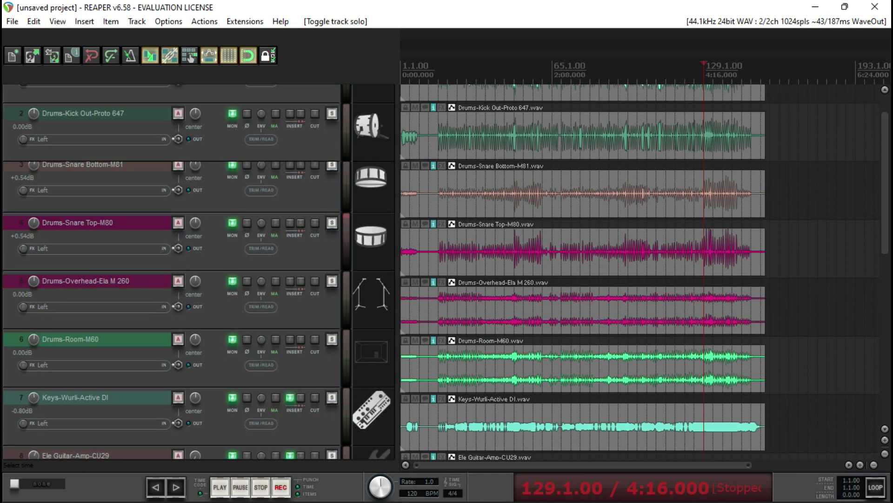
pyautogui.scroll(-8, 582, 270)
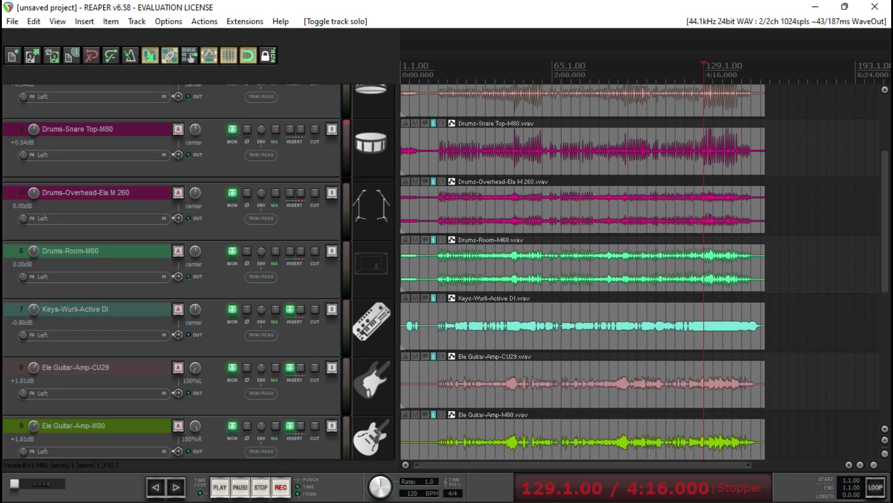
pyautogui.scroll(-5, 581, 270)
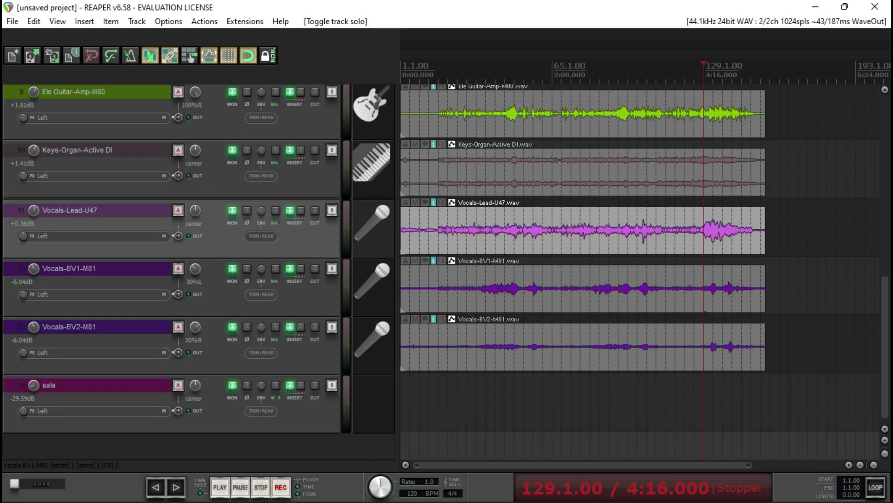
pyautogui.scroll(4, 582, 270)
pyautogui.scroll(6, 581, 270)
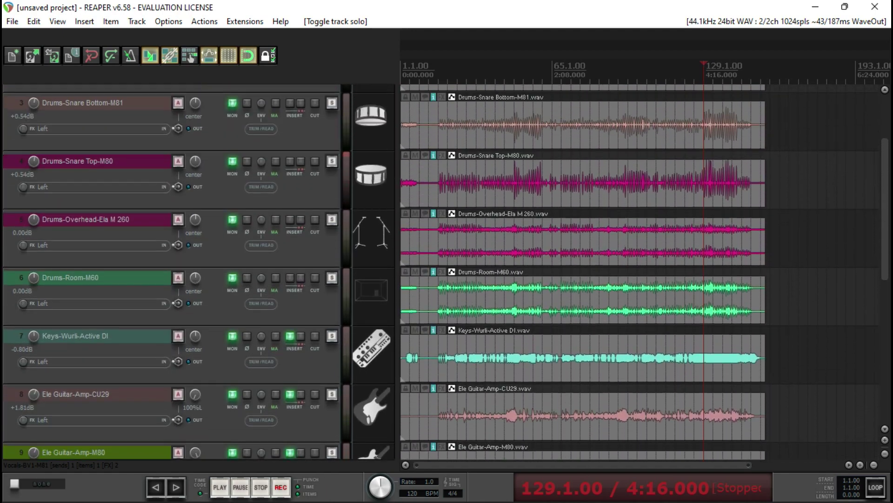
# Review the ReaVerb settings and its Jazz Hall.aif impulse response in the sala track's effects chain and close the chain.
pyautogui.scroll(-10, 301, 382)
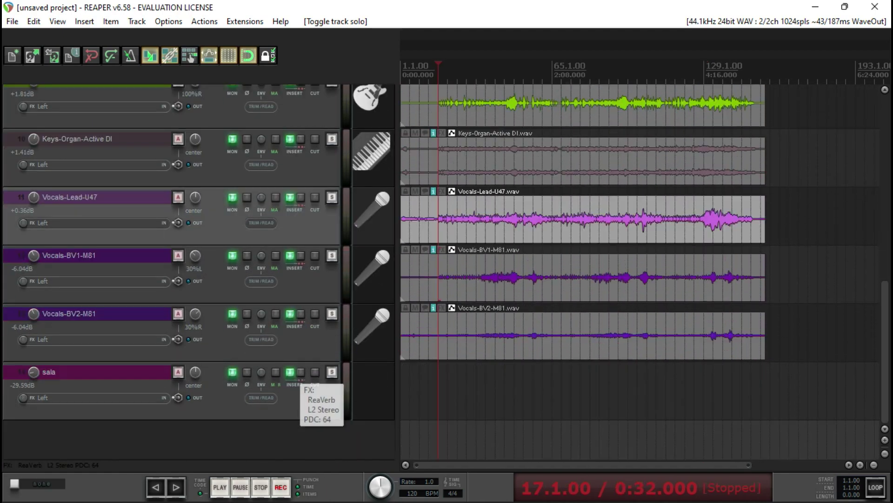
pyautogui.click(290, 372)
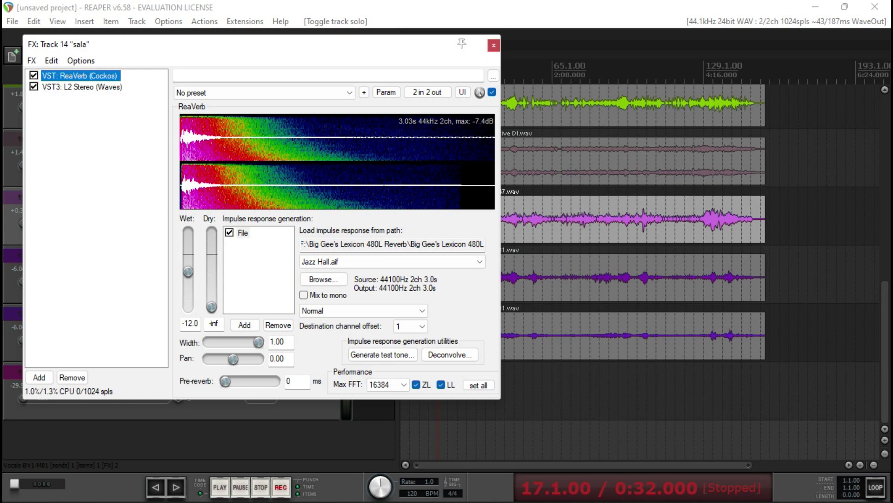
pyautogui.press('Escape')
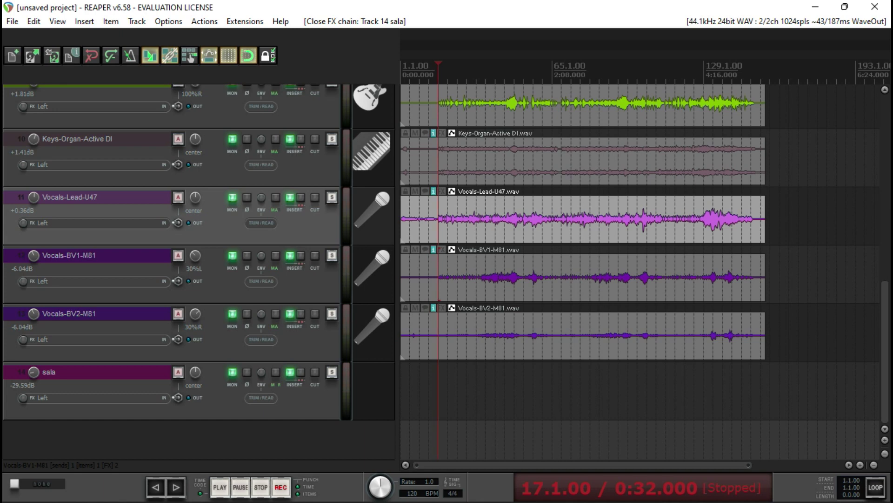
pyautogui.hotkey('shift', 'f')
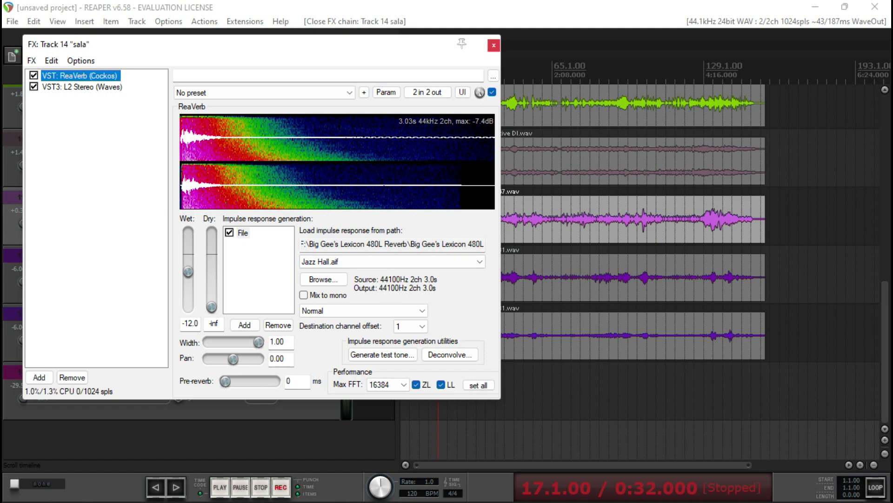
pyautogui.press('Escape')
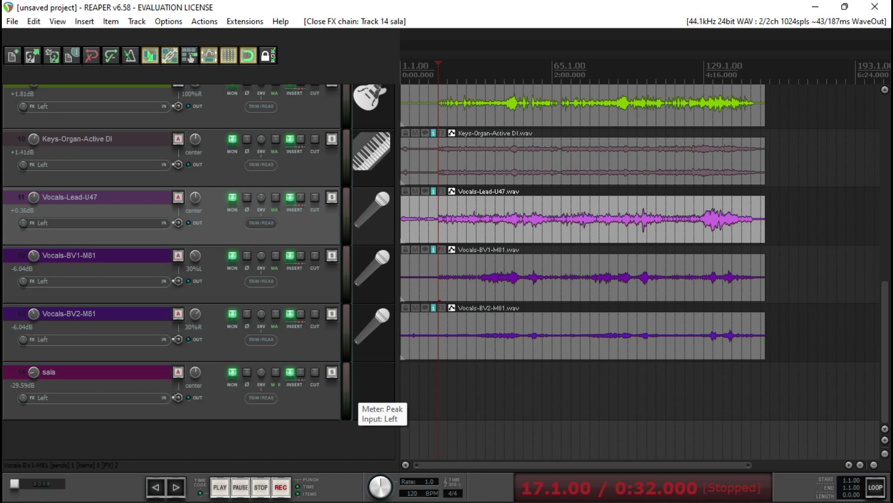
# Play the mix from bar 17 with all track effects bypassed and sala muted, and unmute sala during playback.
pyautogui.click(347, 393)
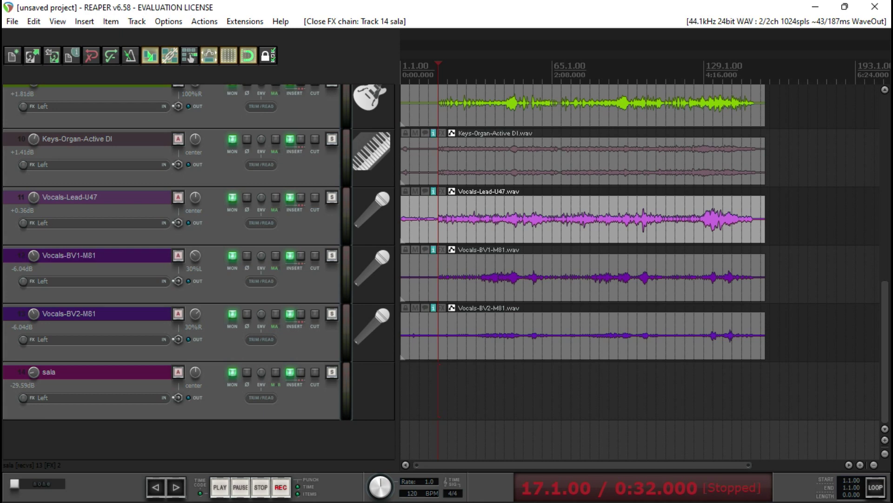
pyautogui.keyDown('ctrl'); pyautogui.click(315, 371); pyautogui.keyUp('ctrl')
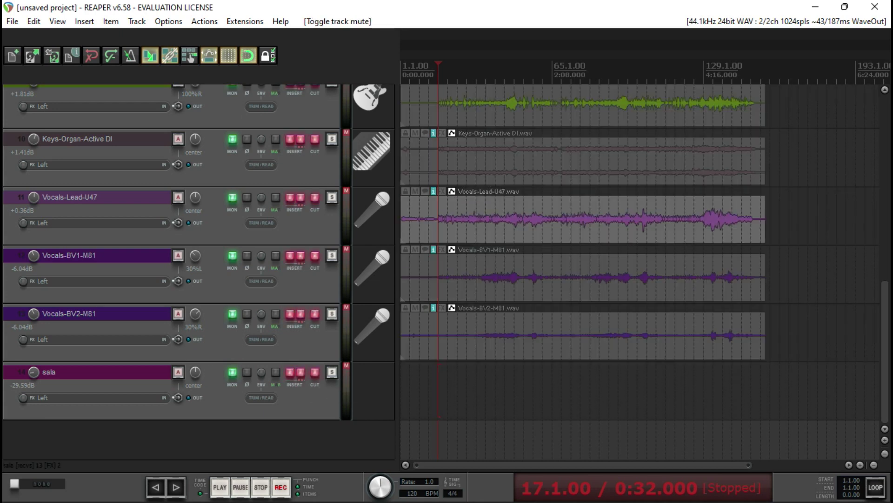
pyautogui.keyDown('alt'); pyautogui.click(315, 371); pyautogui.keyUp('alt')
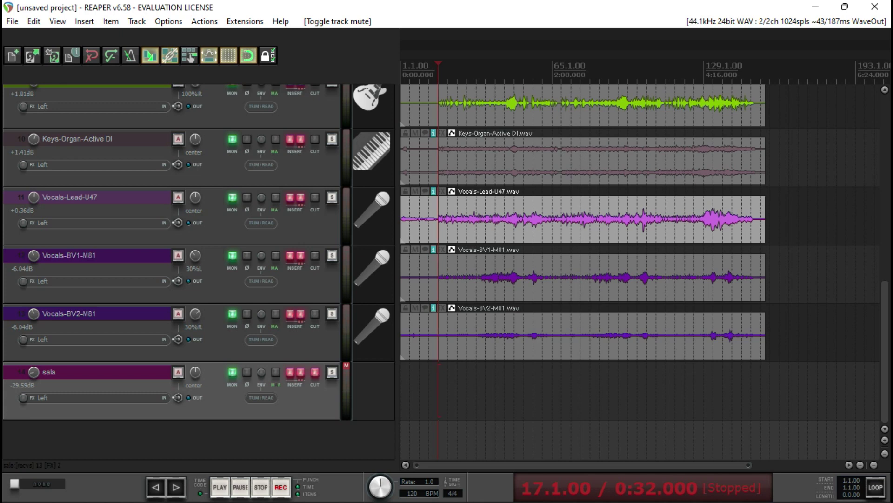
pyautogui.press('space')
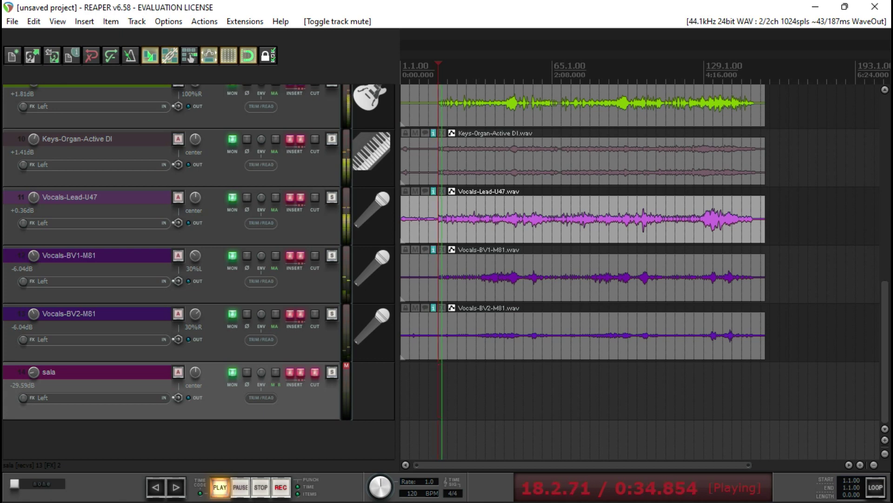
pyautogui.press('F5')
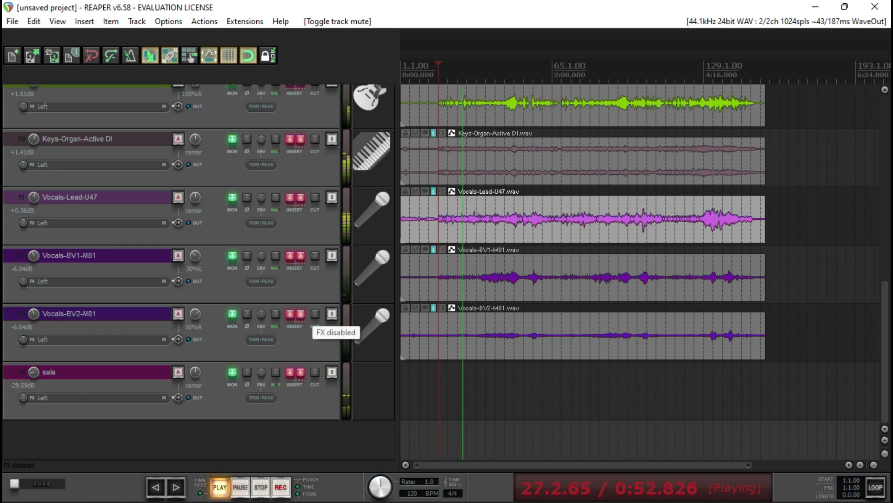
# Compare the playing mix with and without effects by toggling all tracks' effects, leaving them enabled.
pyautogui.click(300, 314)
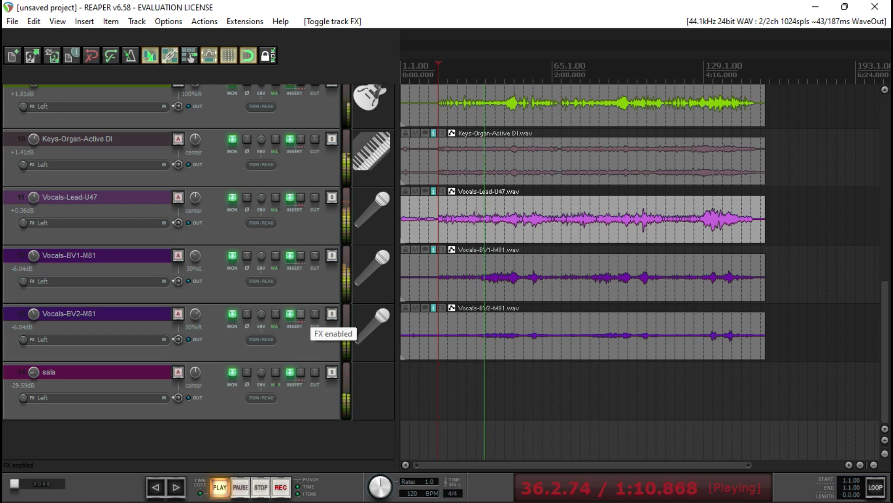
pyautogui.click(301, 315)
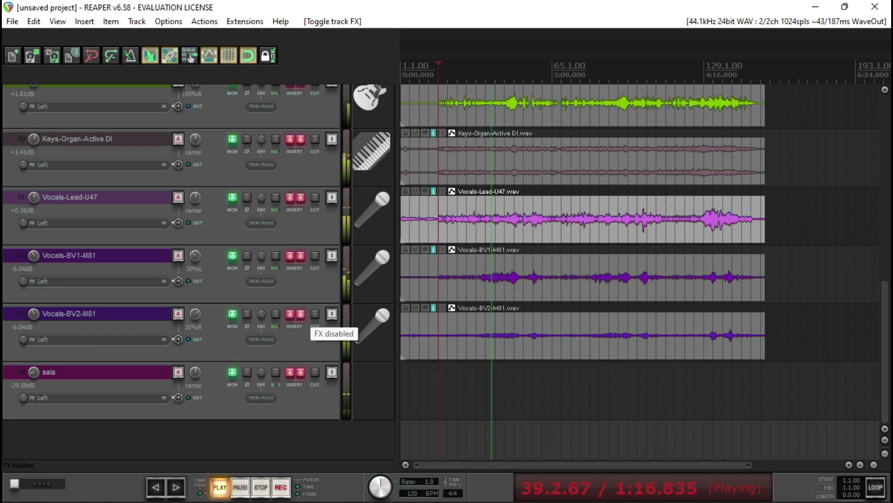
pyautogui.click(301, 314)
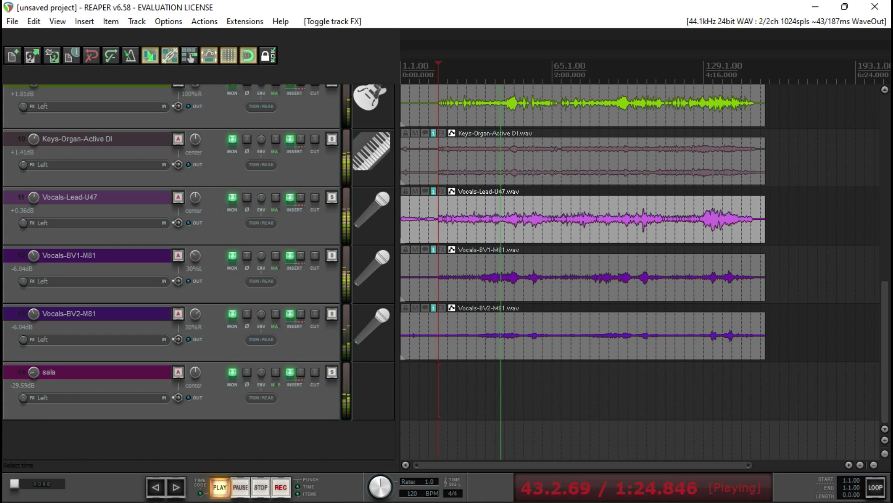
# Examine the level meters of all tracks, from the drums to sala, while the mix plays with effects enabled.
pyautogui.scroll(1, 582, 232)
pyautogui.scroll(10, 581, 270)
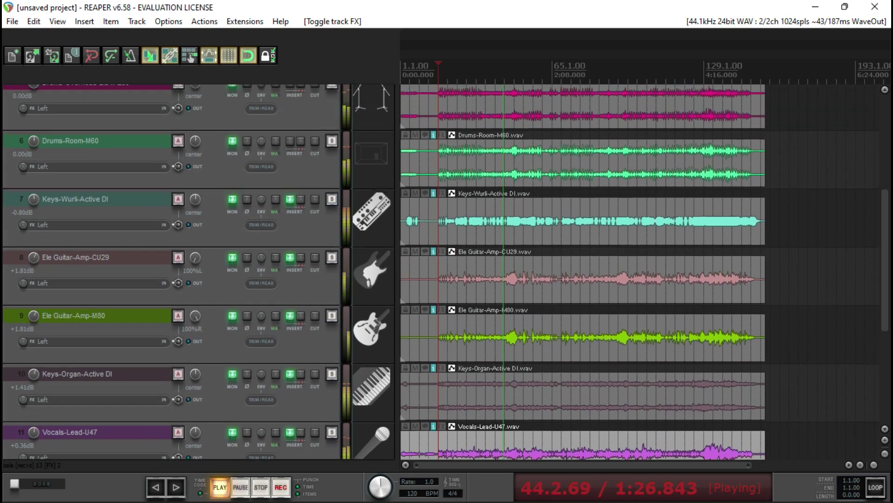
pyautogui.scroll(5, 582, 270)
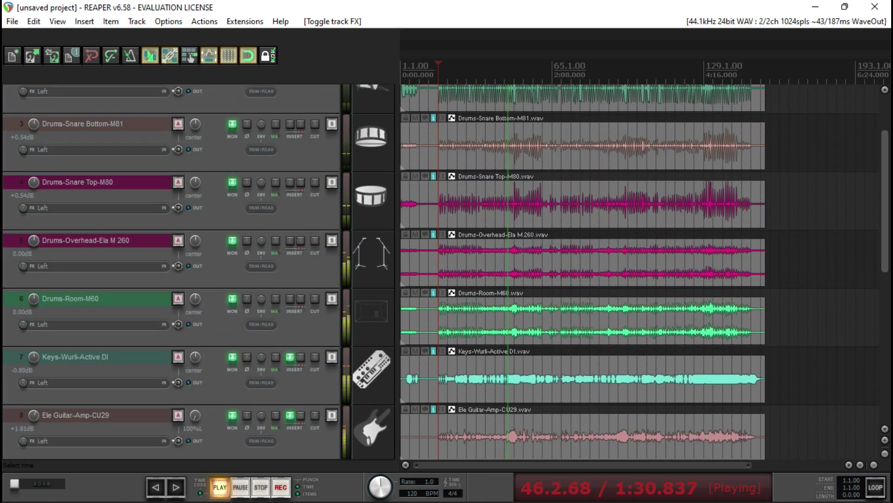
pyautogui.scroll(2, 582, 270)
pyautogui.scroll(1, 581, 270)
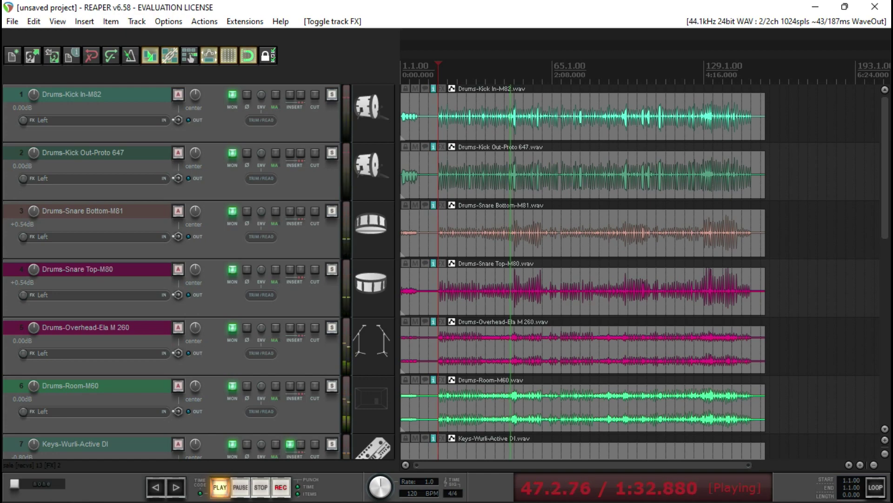
pyautogui.scroll(-2, 582, 270)
pyautogui.scroll(-8, 582, 270)
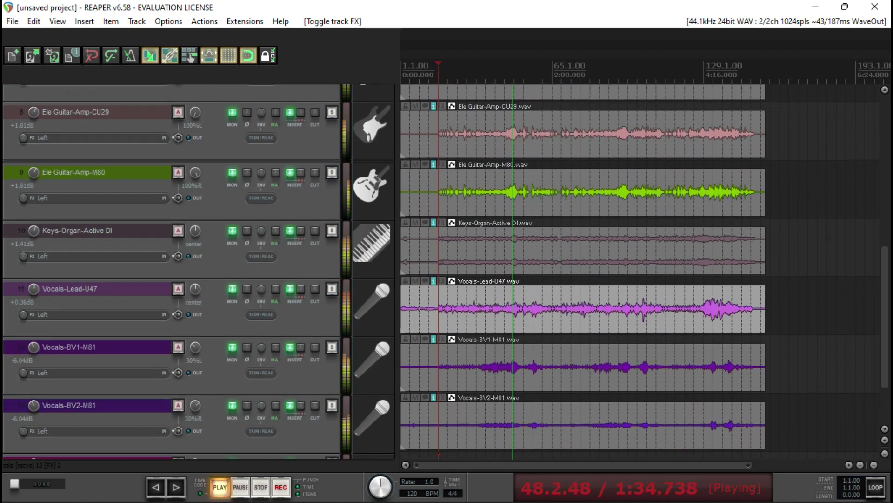
pyautogui.scroll(-1, 582, 270)
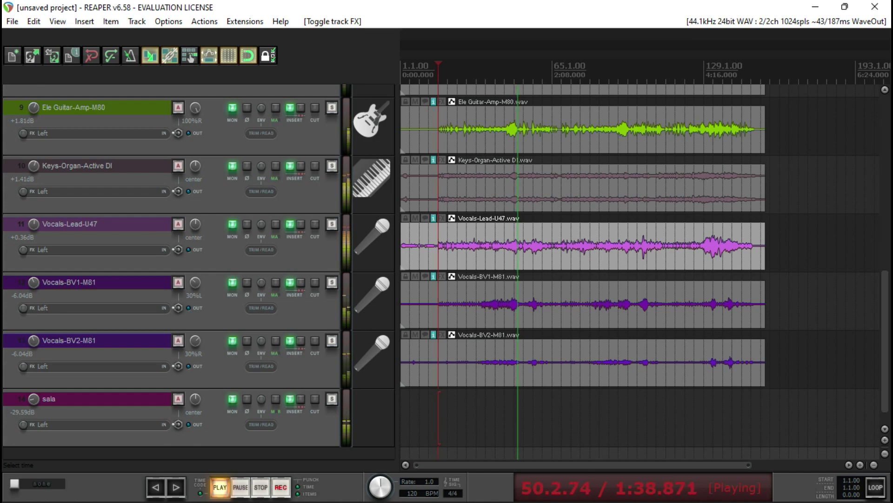
pyautogui.scroll(4, 581, 270)
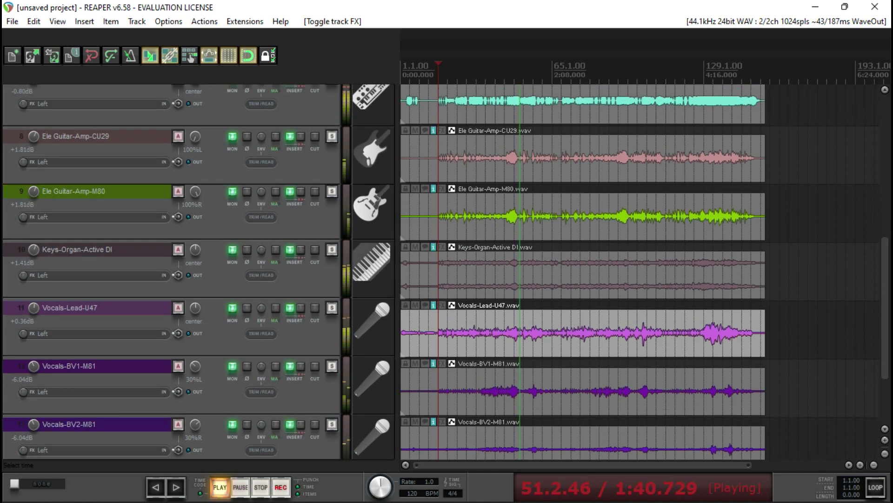
pyautogui.scroll(1, 582, 270)
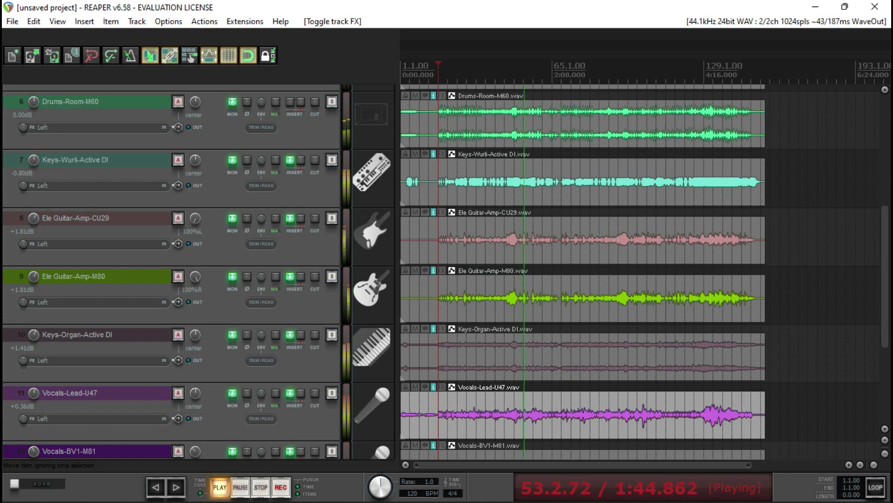
# Show the DSP-2 plug-in of the Vocals-Lead-U47 track in its own window and close the track's effects chain.
pyautogui.scroll(-6, 582, 270)
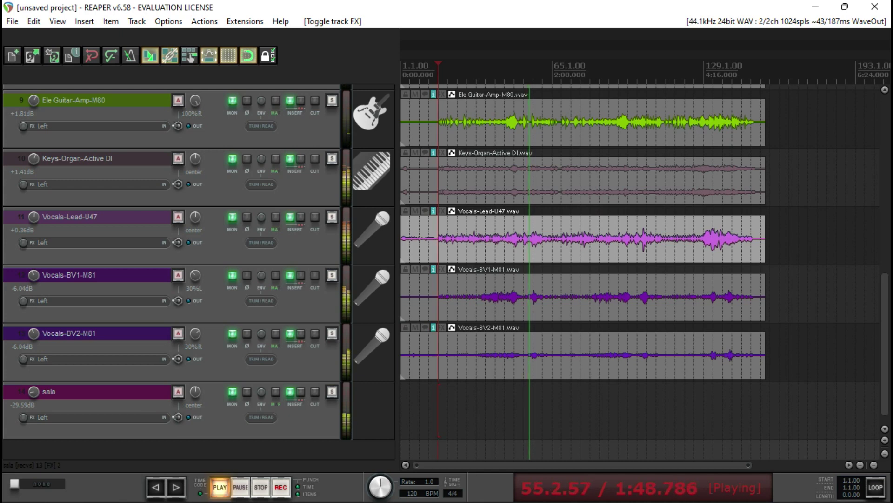
pyautogui.click(289, 217)
pyautogui.click(97, 75)
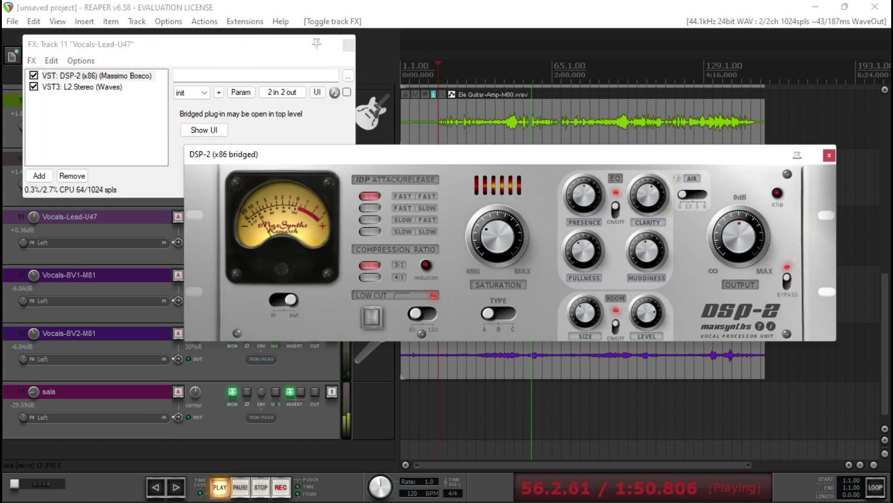
pyautogui.click(349, 45)
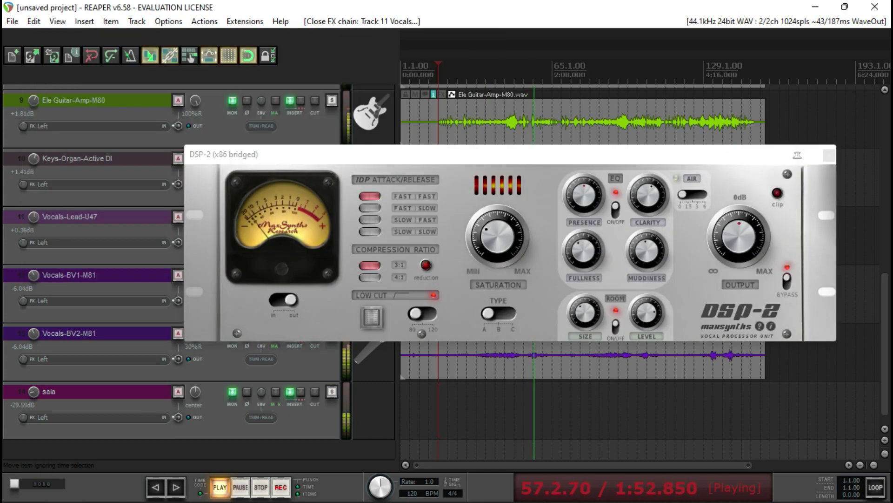
# Shift the DSP-2 window slightly and restart the playback of the mix from bar 17.
pyautogui.moveTo(608, 157); pyautogui.dragTo(590, 154)
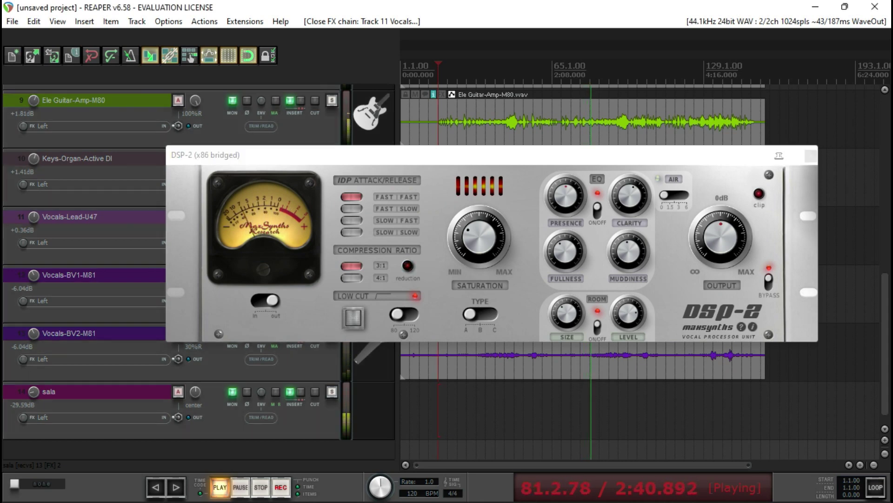
pyautogui.press('space')
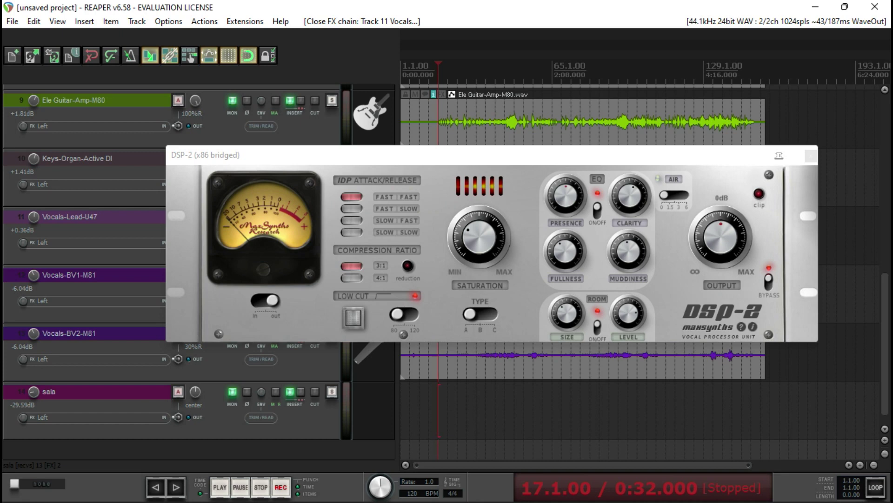
pyautogui.press('space')
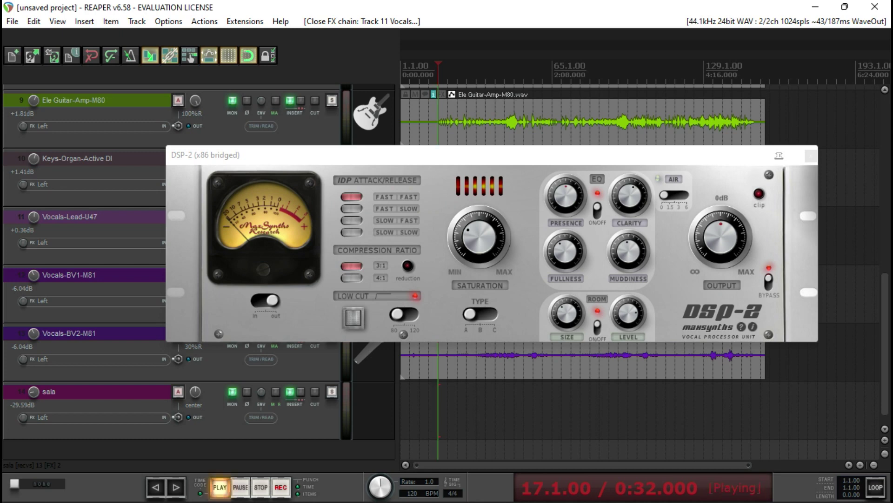